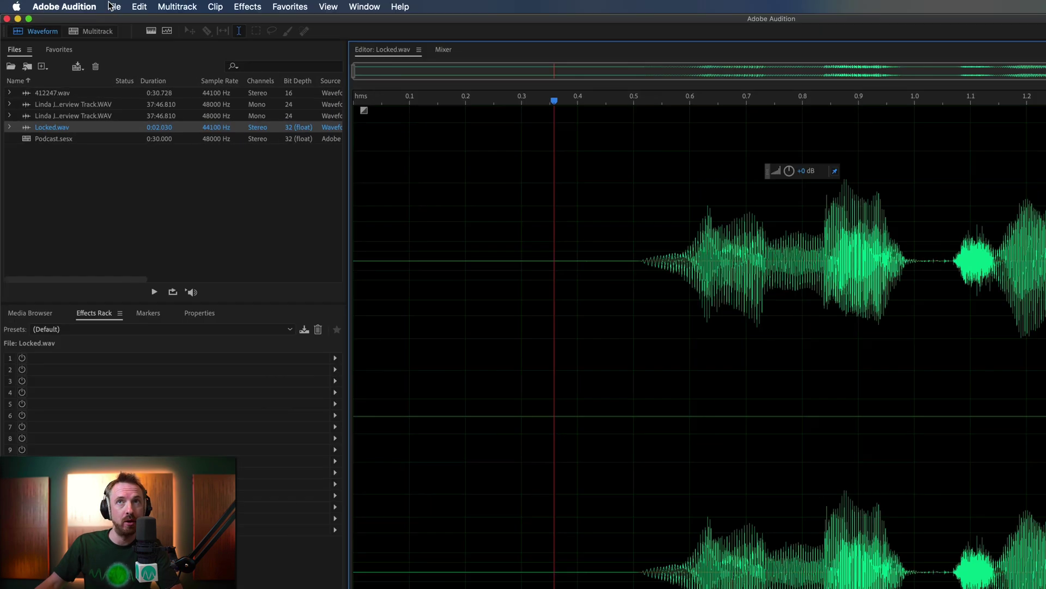
- Create a new multitrack session named 'Multi' from the File > New menu
click(77, 5)
mouse_move(84, 14)
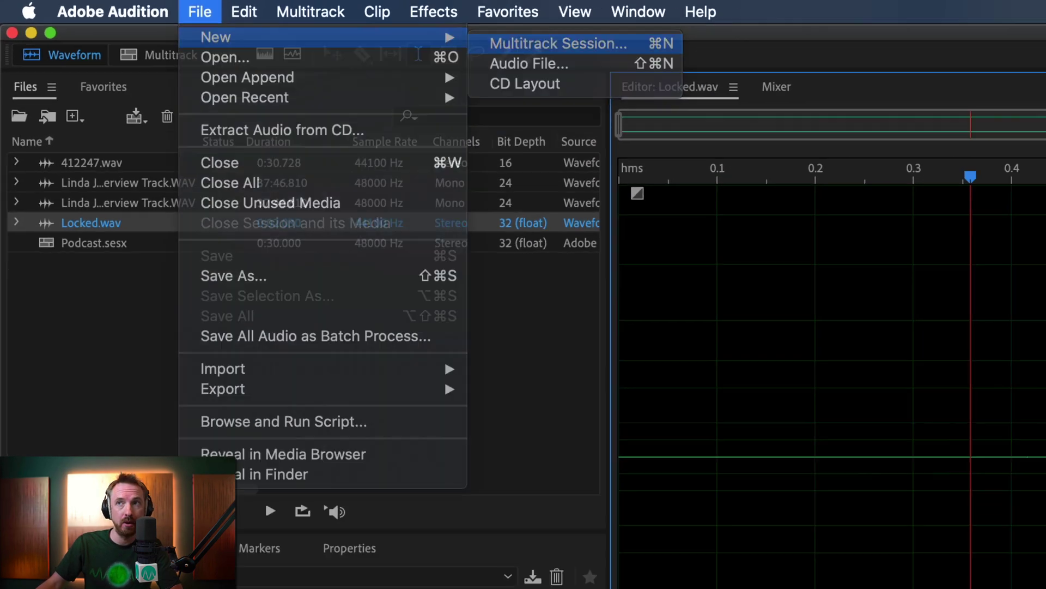
click(666, 57)
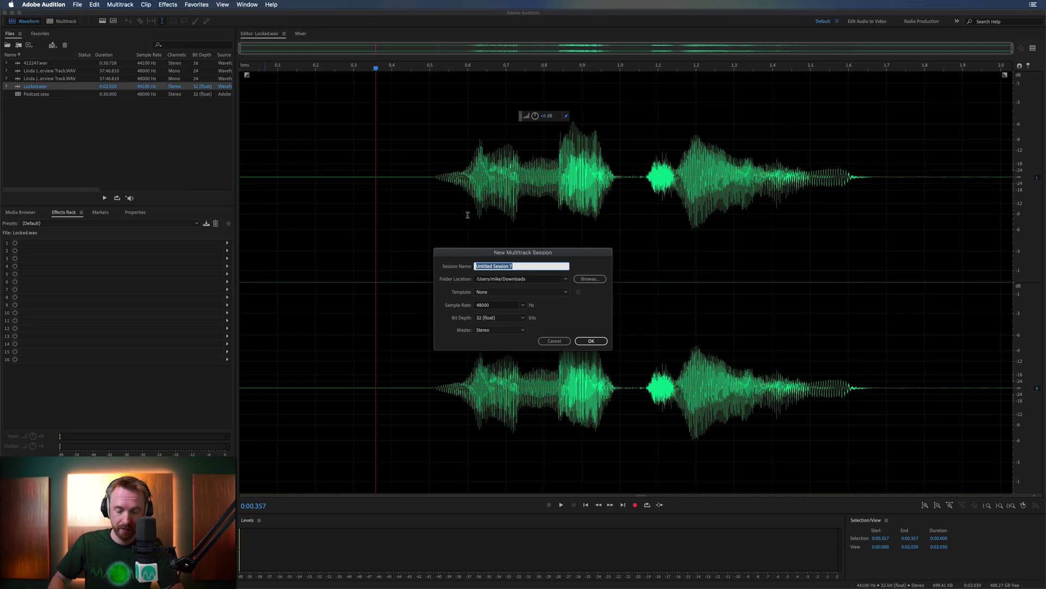
text(Mult)
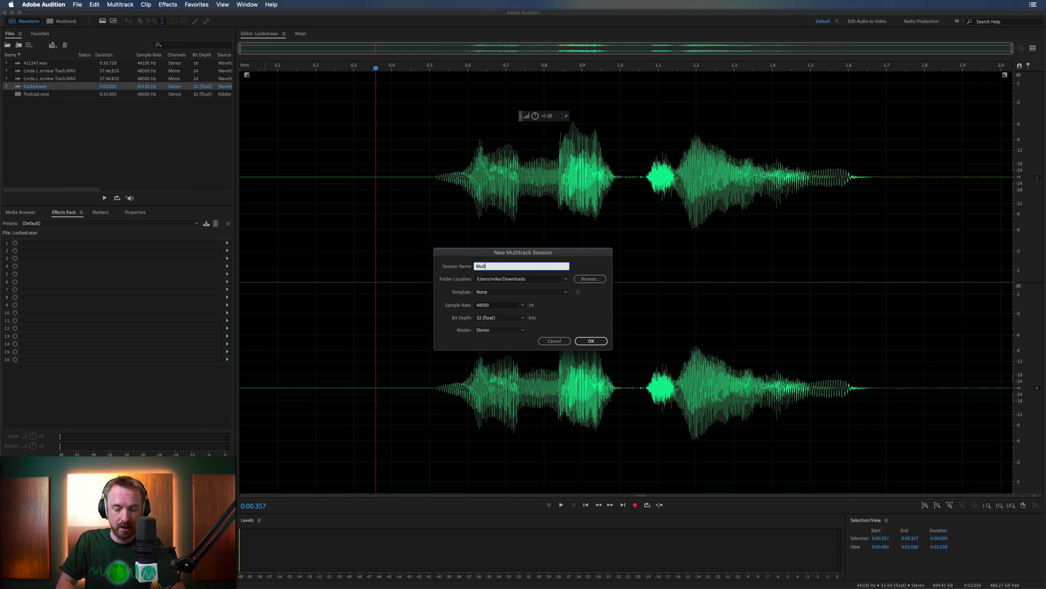
text(i)
key(Return)
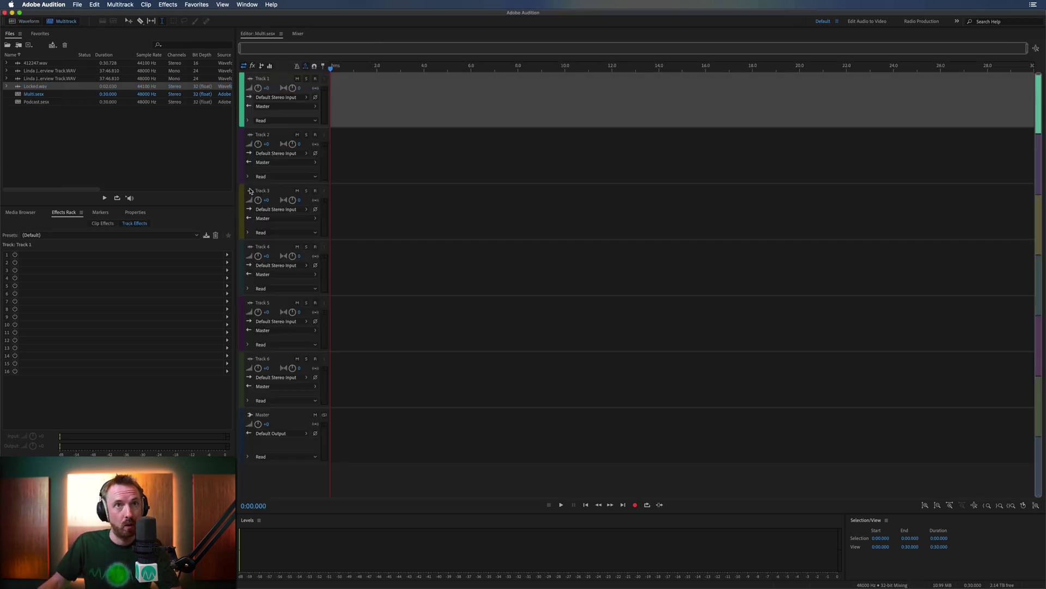
click(26, 23)
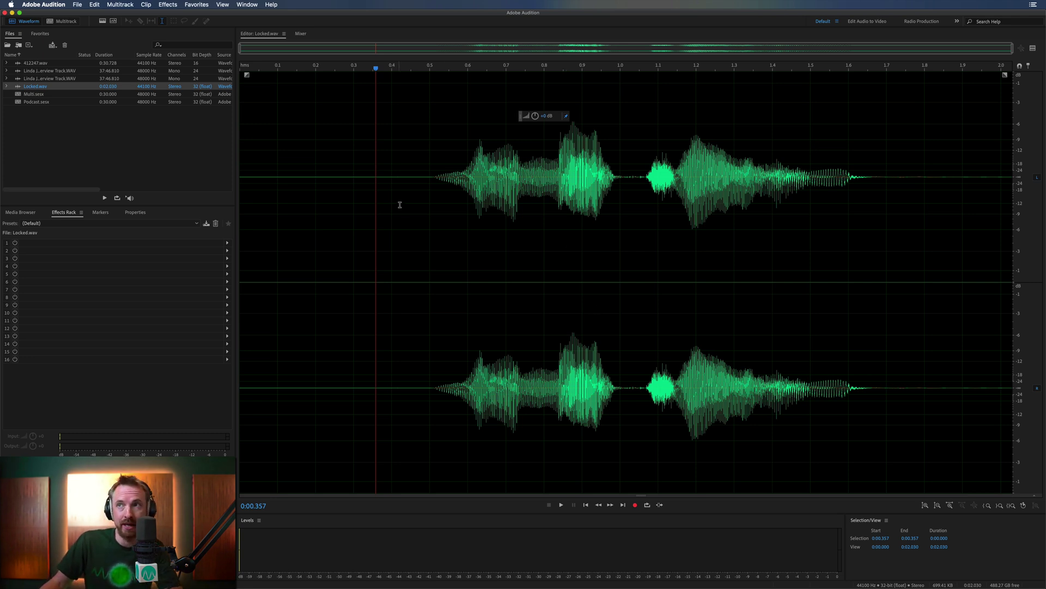
click(419, 197)
key(space)
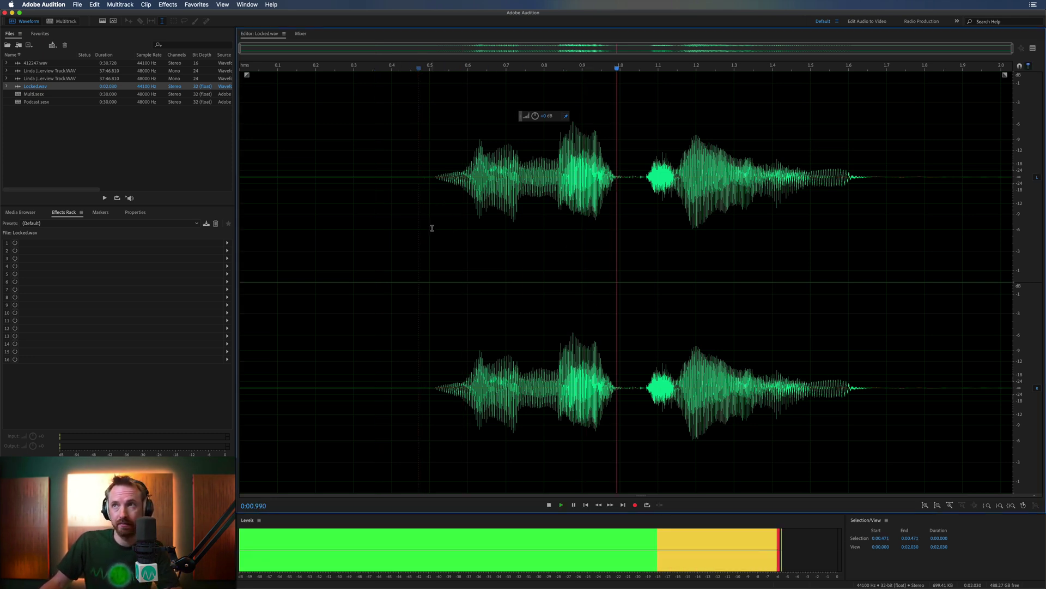
double_click(50, 63)
key(space)
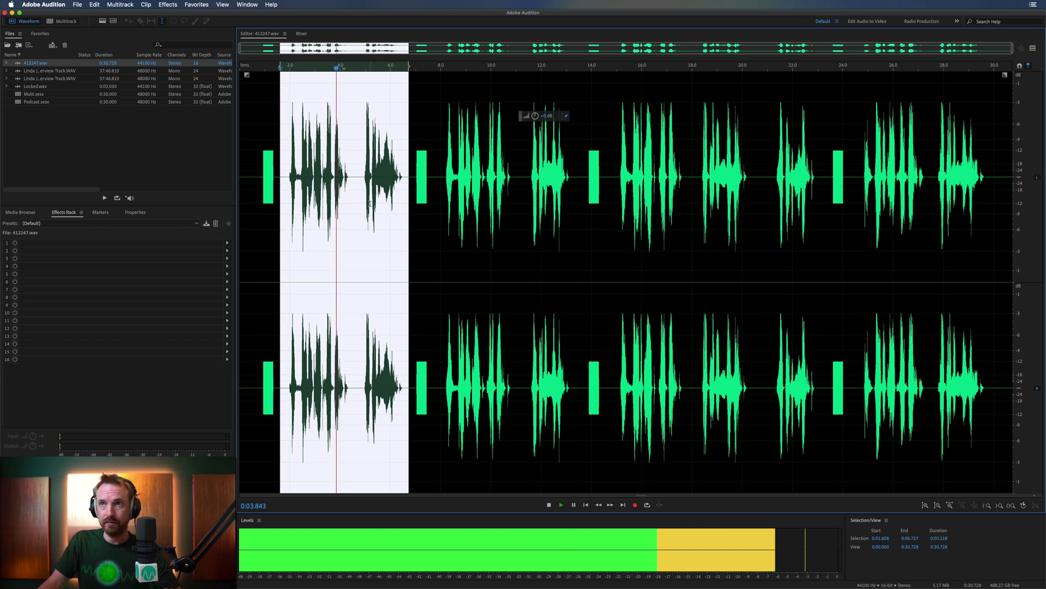
key(space)
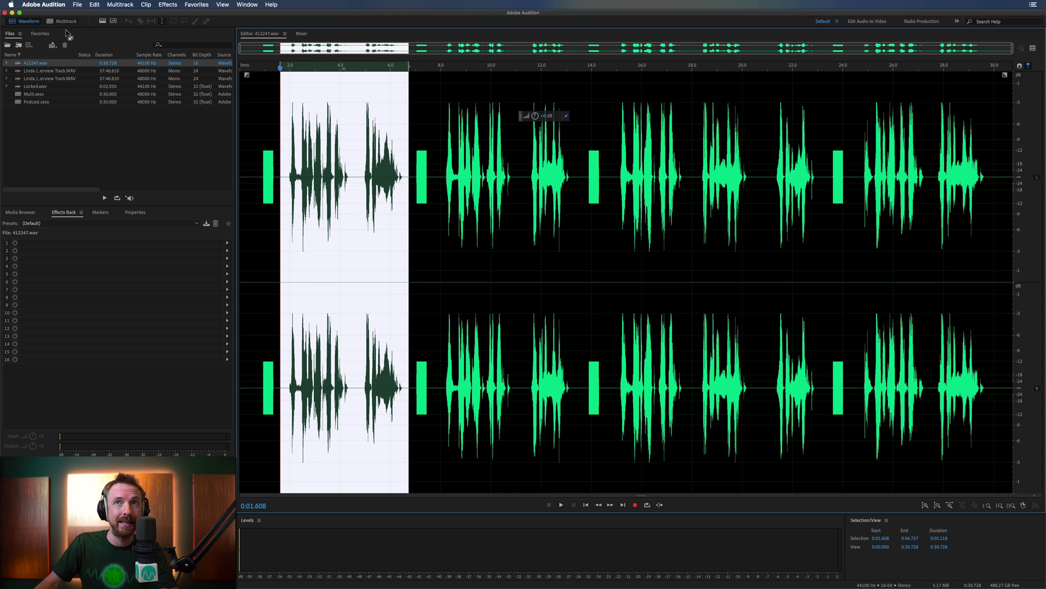
- Place Locked.wav on Track 1 and 412247.wav on Track 2, accepting conversion to 48000 Hz
double_click(59, 95)
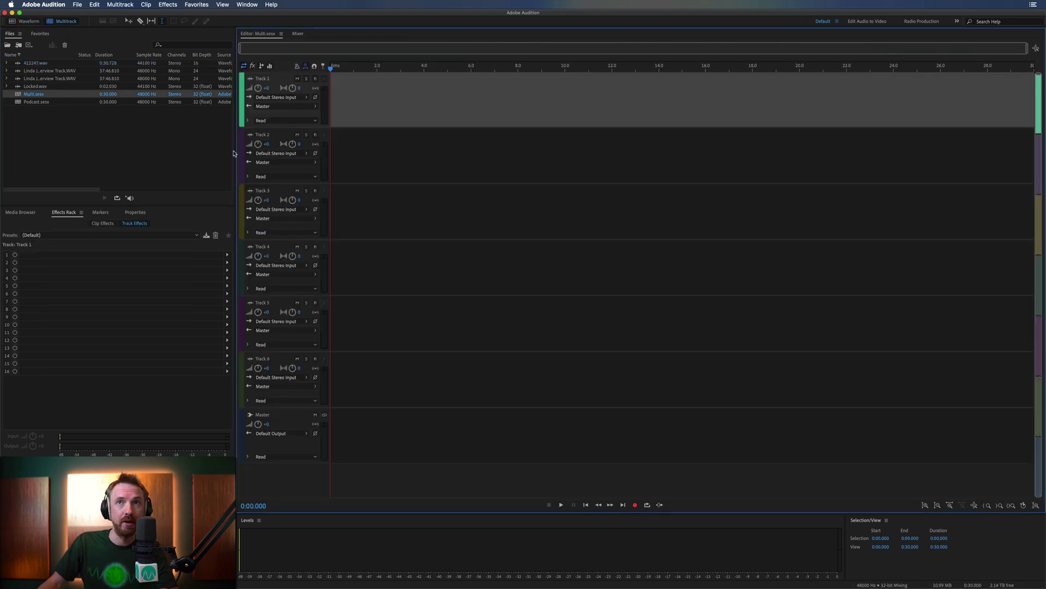
drag(37, 88, 327, 109)
click(589, 322)
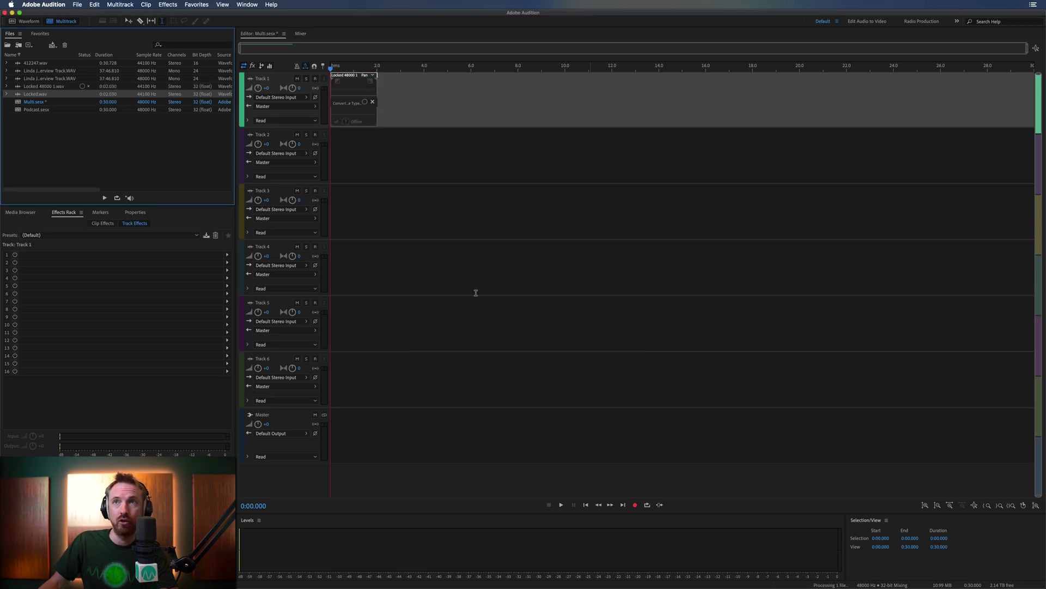
drag(33, 67, 372, 159)
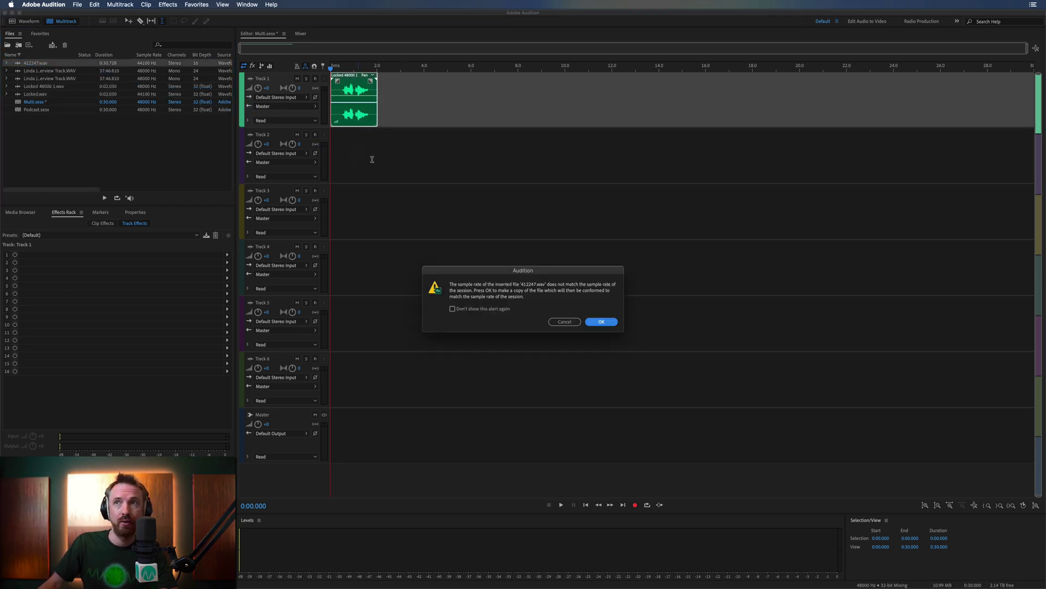
click(603, 322)
- Move the Track 2 clip later, delete about 5.3–10.7 seconds, and trim the first clip's end
drag(392, 144, 436, 145)
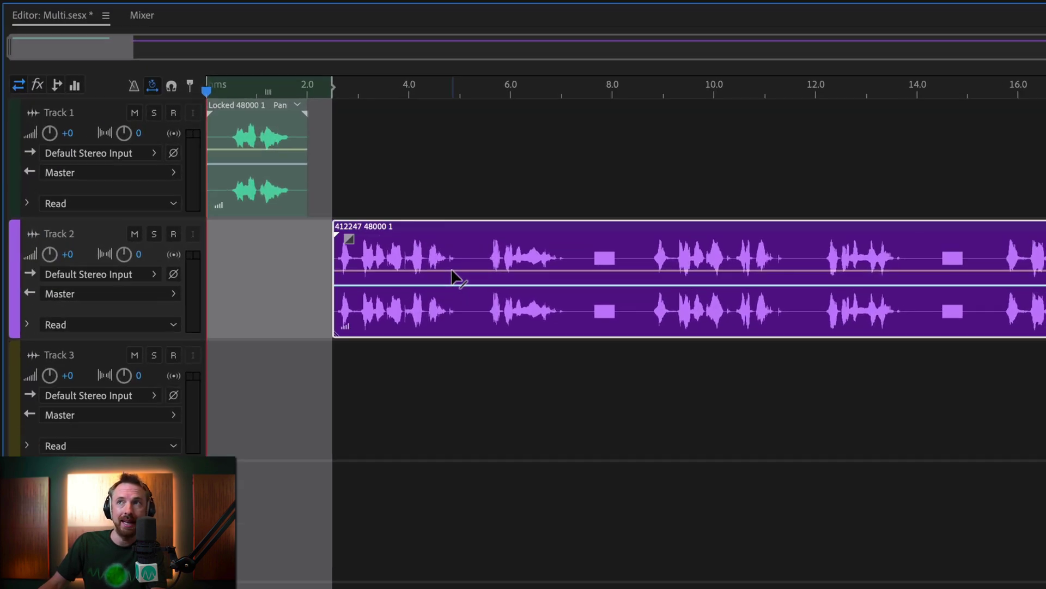
drag(471, 251, 745, 252)
key(Delete)
click(631, 362)
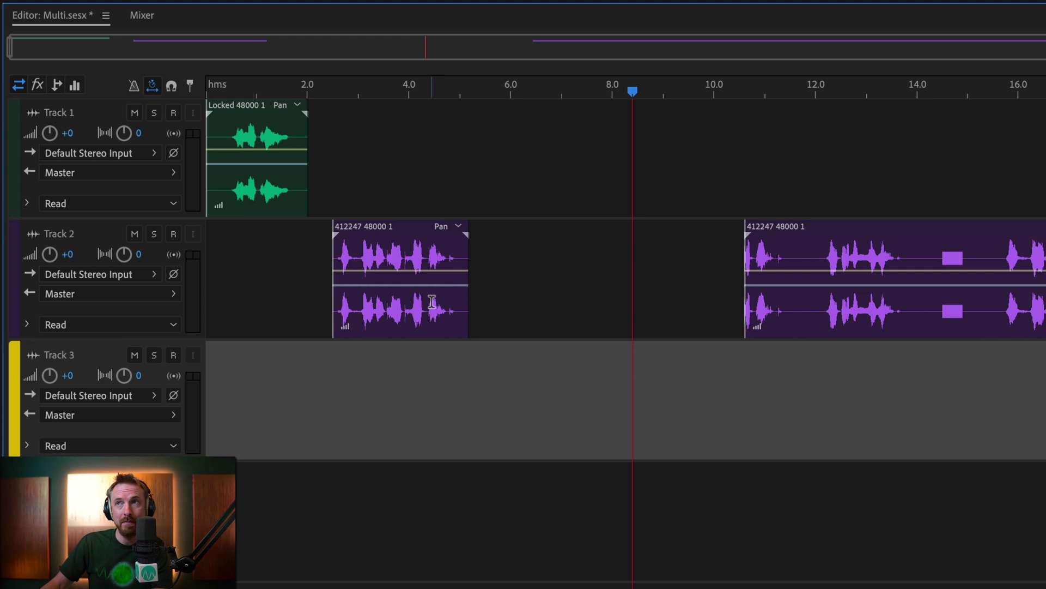
mouse_move(467, 311)
mouse_down()
mouse_move(459, 314)
mouse_move(677, 320)
mouse_move(500, 306)
mouse_move(713, 309)
mouse_move(428, 303)
mouse_move(678, 297)
mouse_move(432, 297)
mouse_move(464, 297)
mouse_up()
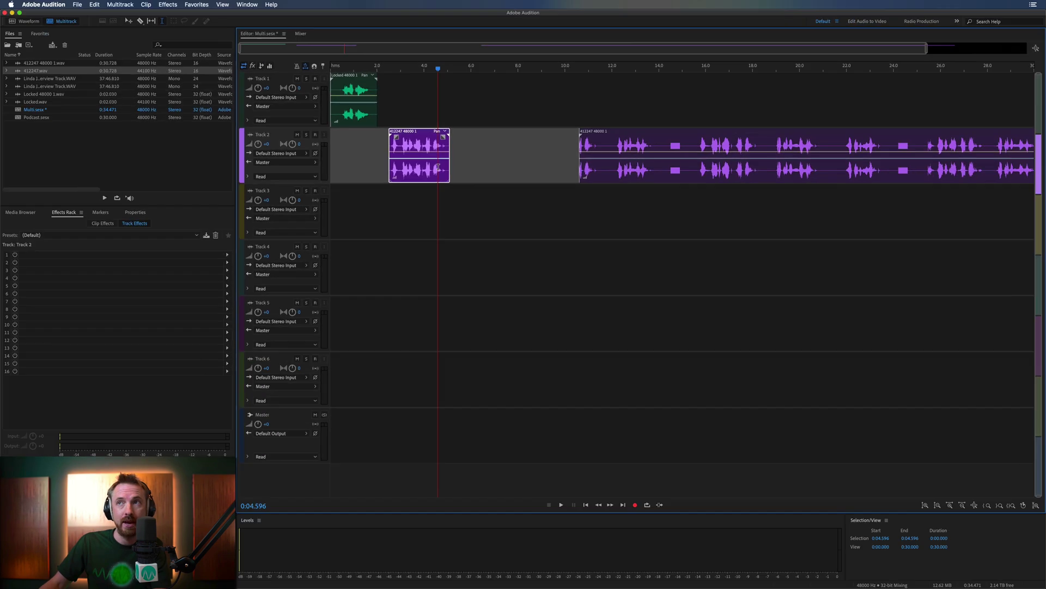
- Open the Track 2 clip's file in Waveform view and delete 8.734 to 11.480 seconds
double_click(438, 167)
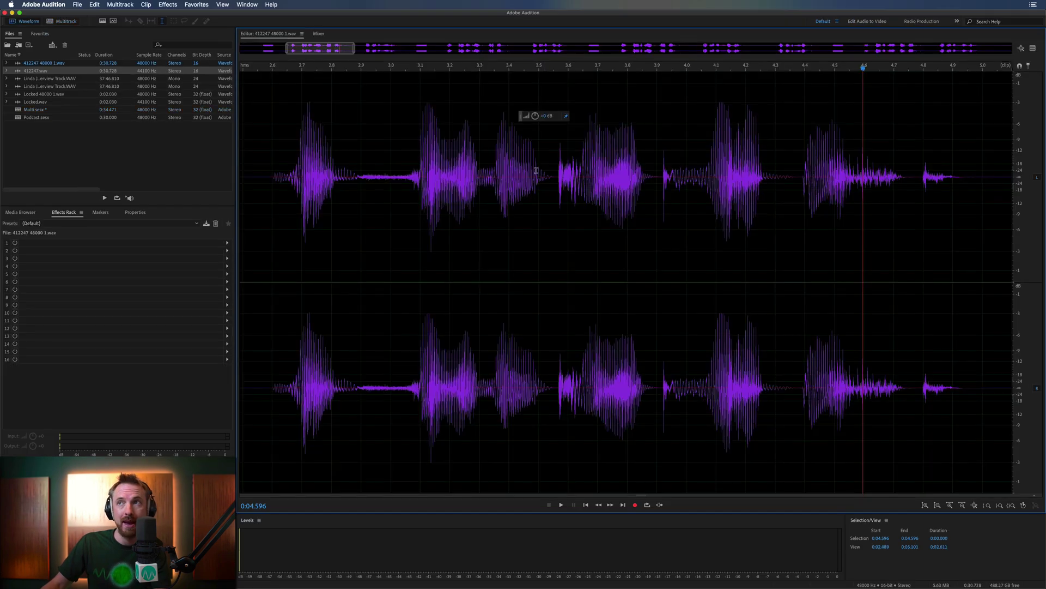
key(backslash)
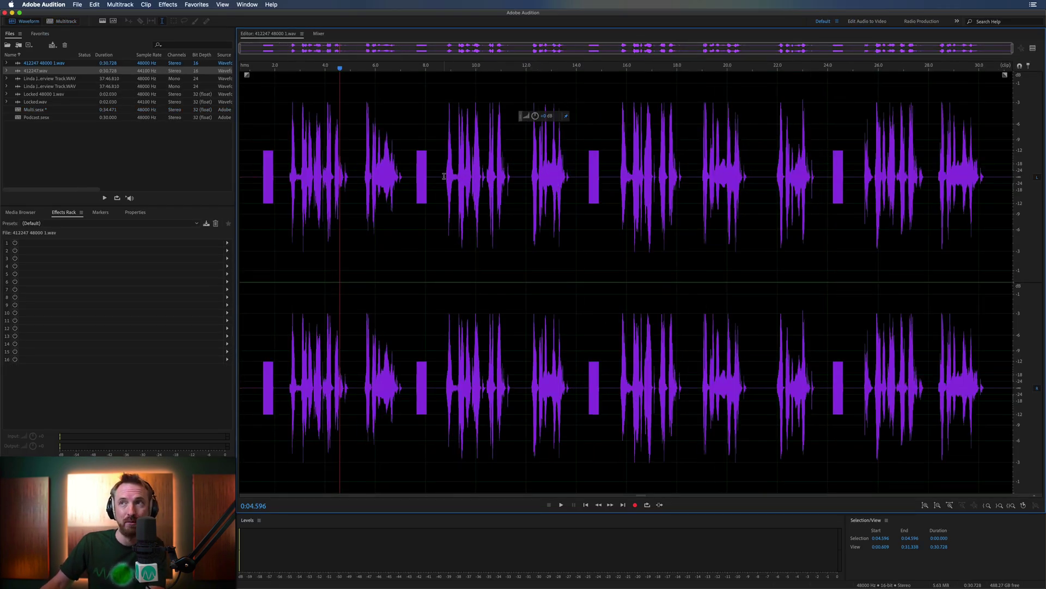
drag(444, 176, 512, 180)
key(Delete)
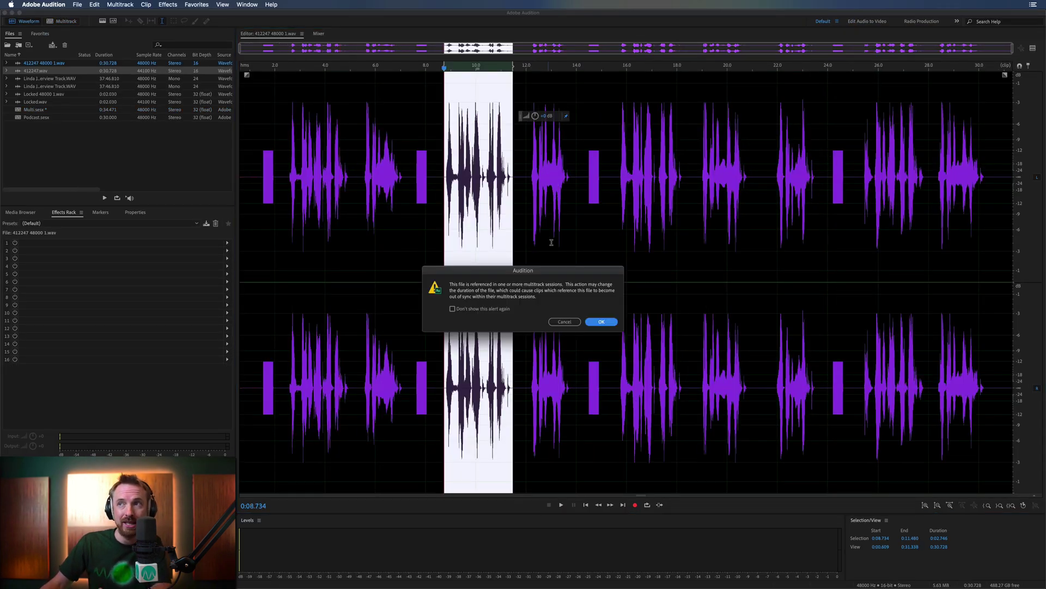
click(599, 322)
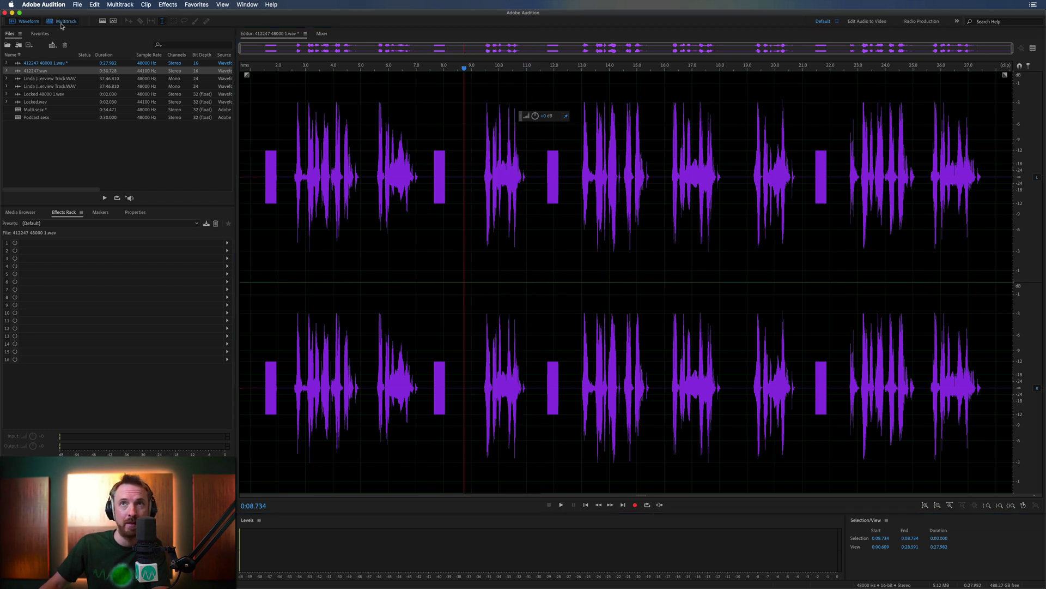
- Return to the Multi session and dismiss the sync warning on the first Track 2 clip
key(0)
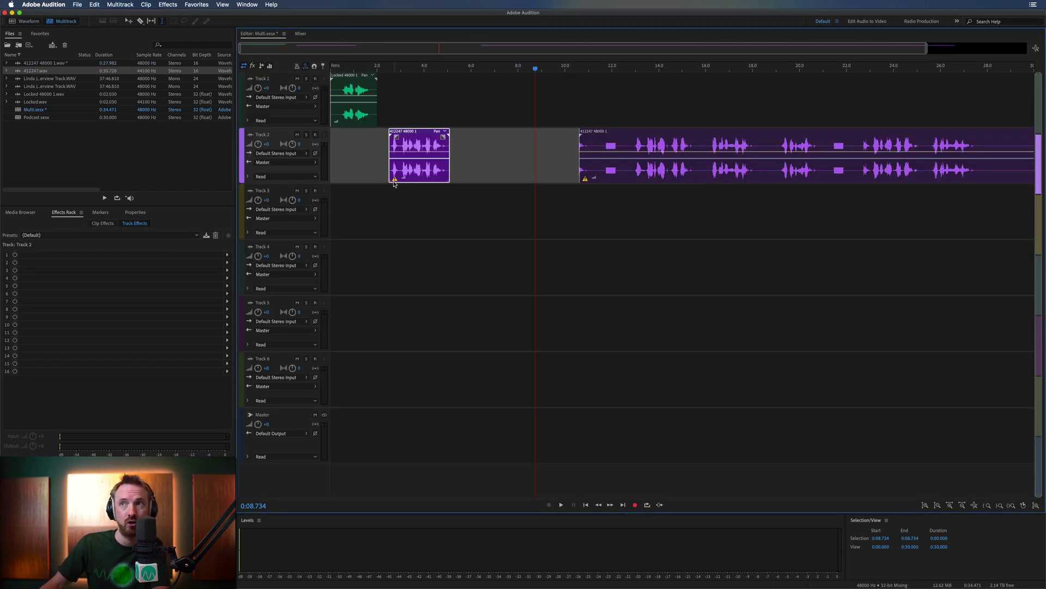
click(27, 21)
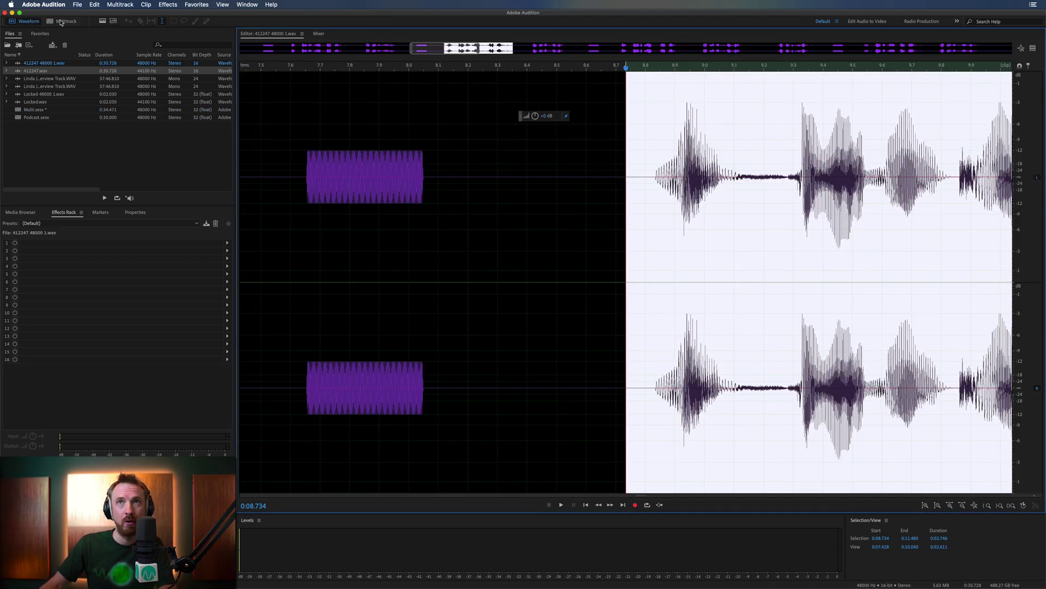
click(62, 21)
click(396, 179)
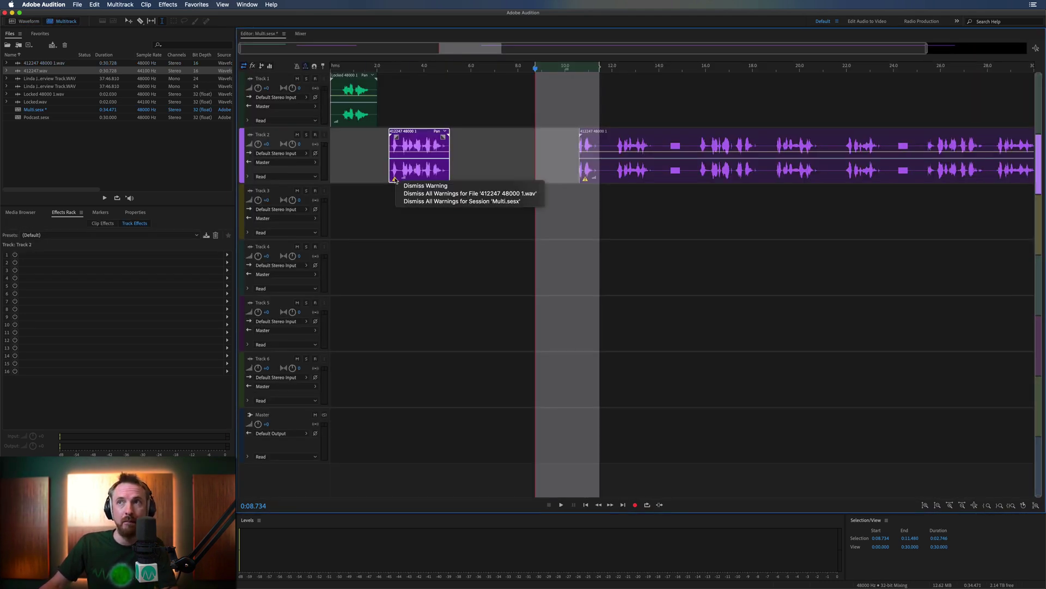
click(403, 185)
- Move the short Track 2 clip about a second earlier, checking playback, and delete the long Track 2 clip
click(500, 155)
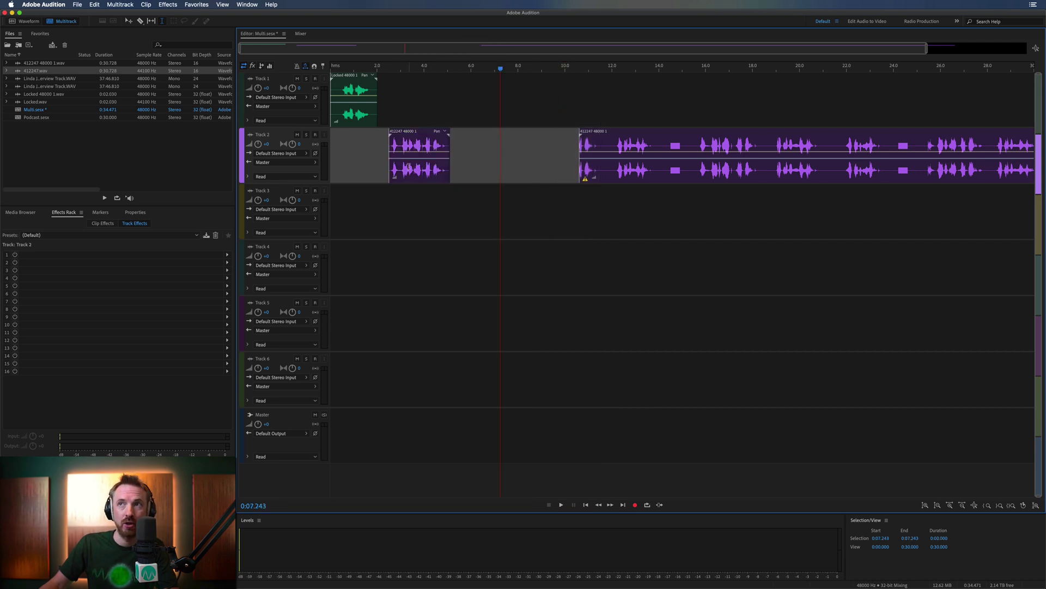
drag(409, 166, 385, 166)
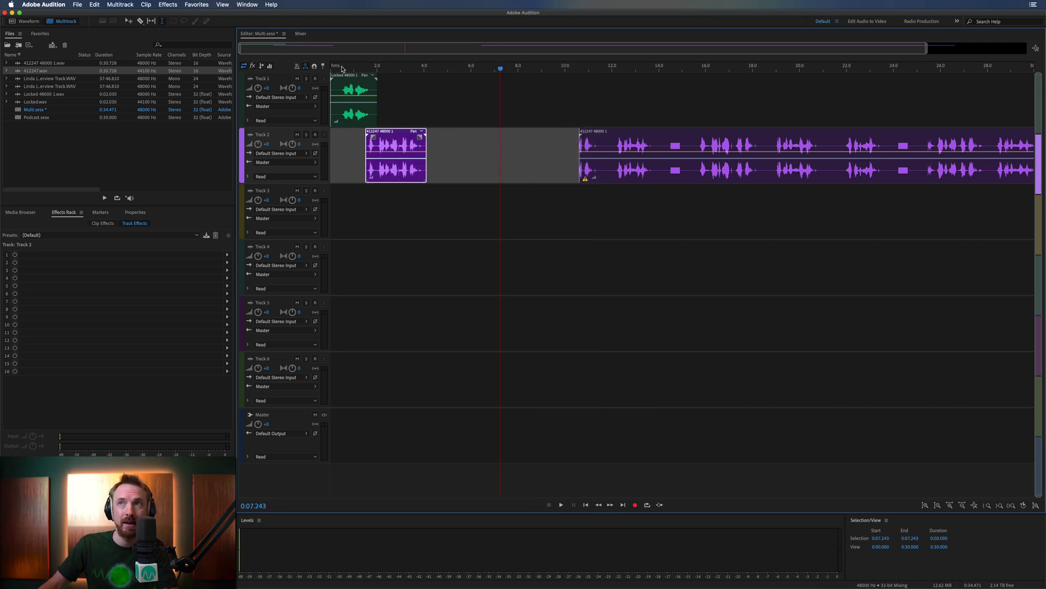
key(space)
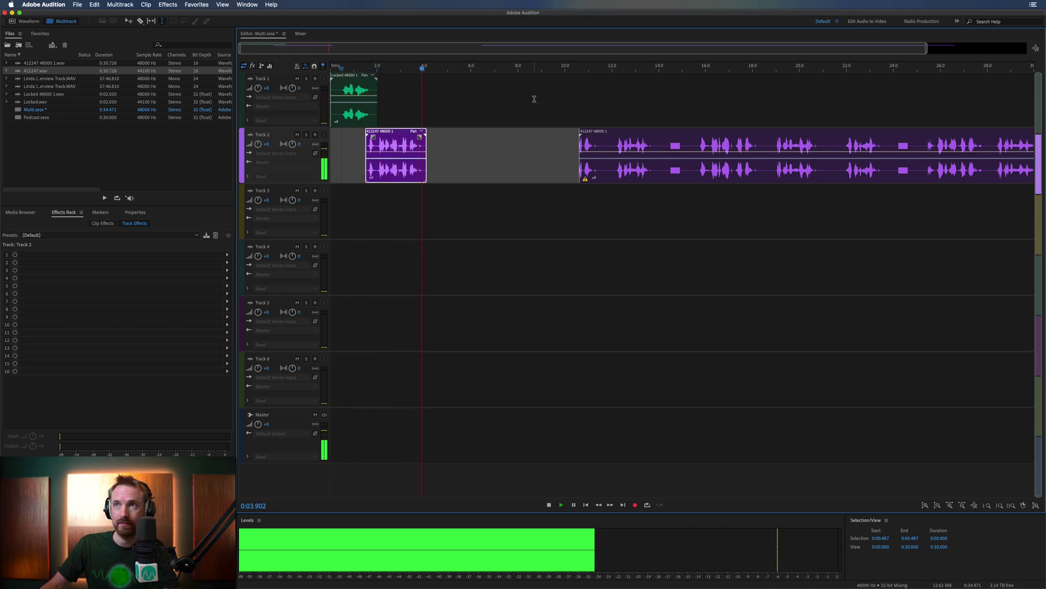
key(space)
drag(397, 143, 392, 143)
key(space)
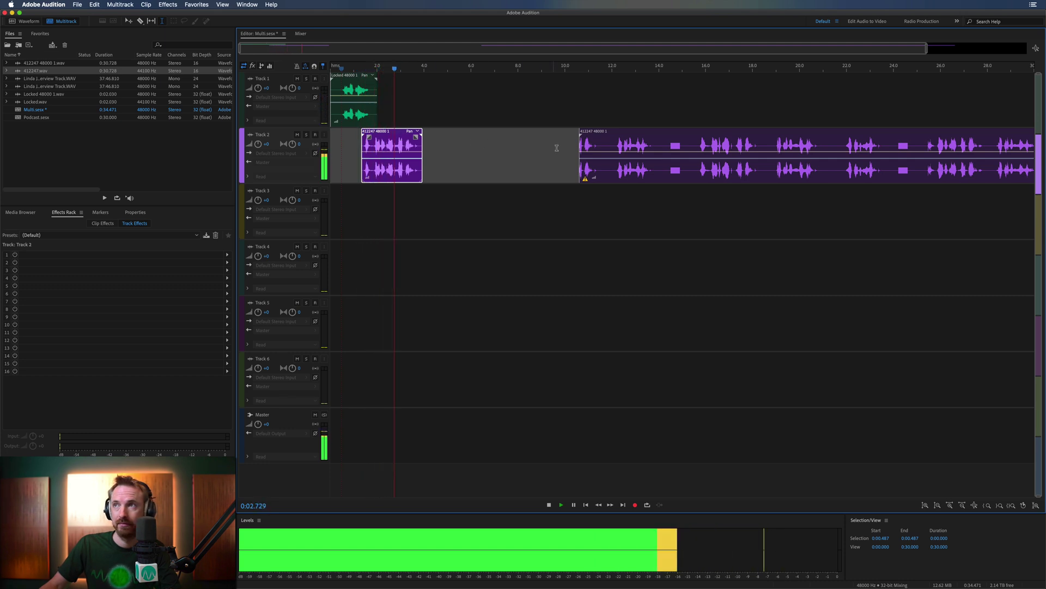
key(space)
click(588, 143)
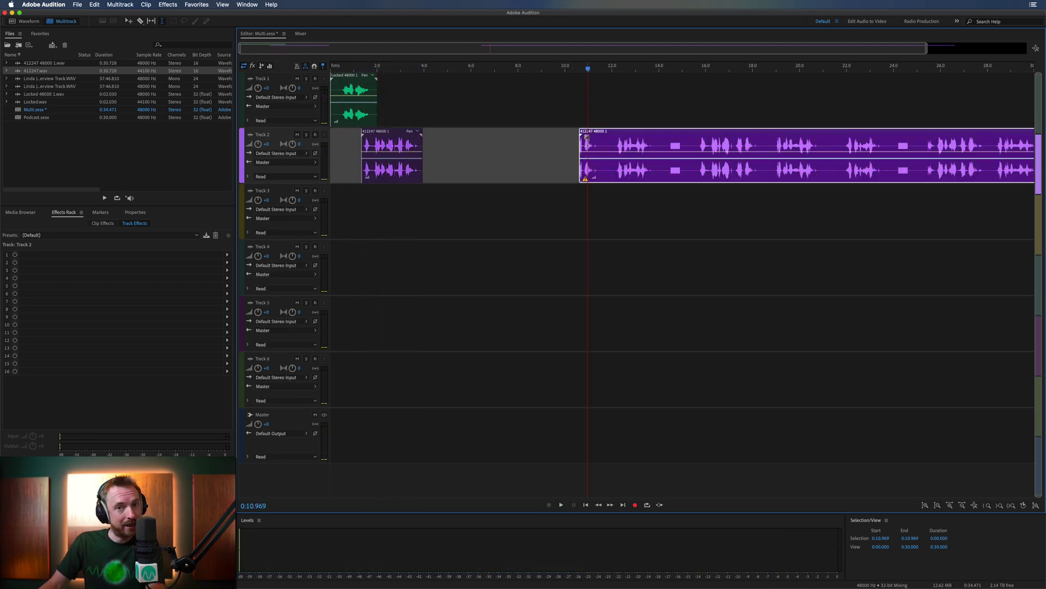
key(Delete)
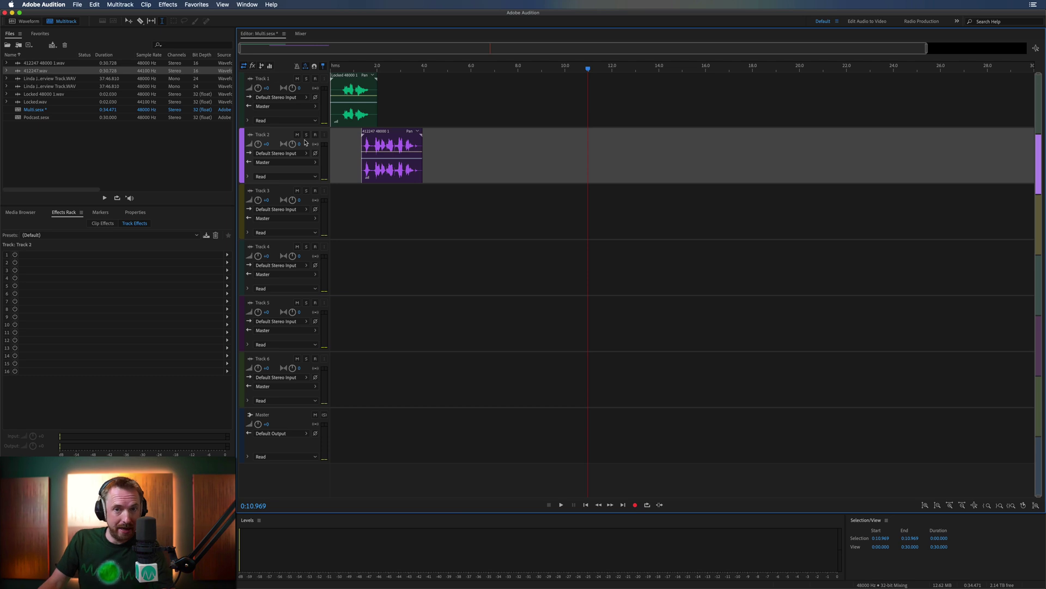
- Open Track 1's clip in Waveform view, apply Dynamics compression to the whole file, and play it
double_click(353, 98)
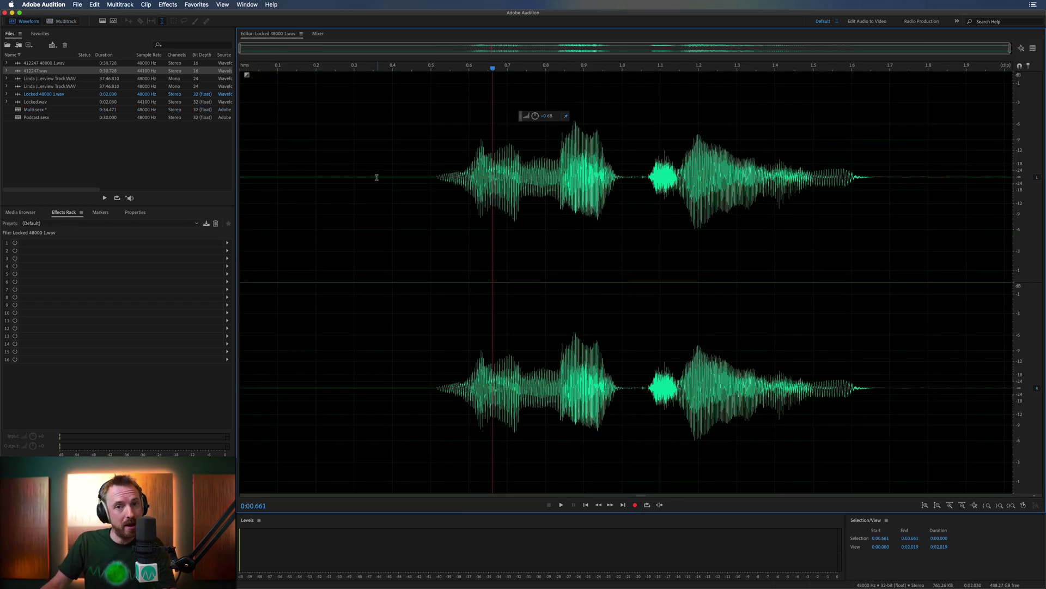
key(super+a)
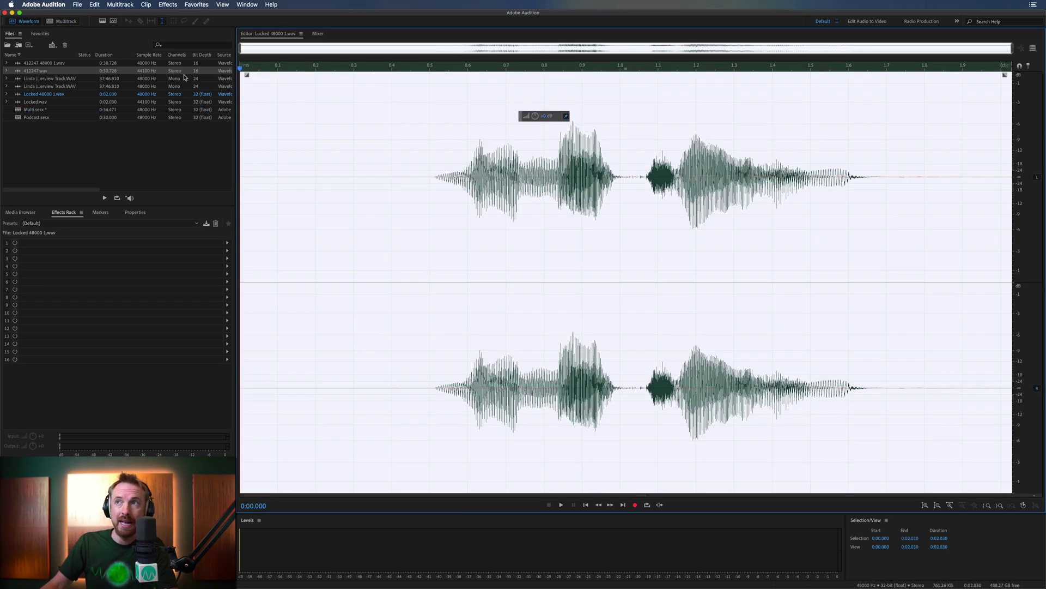
click(167, 5)
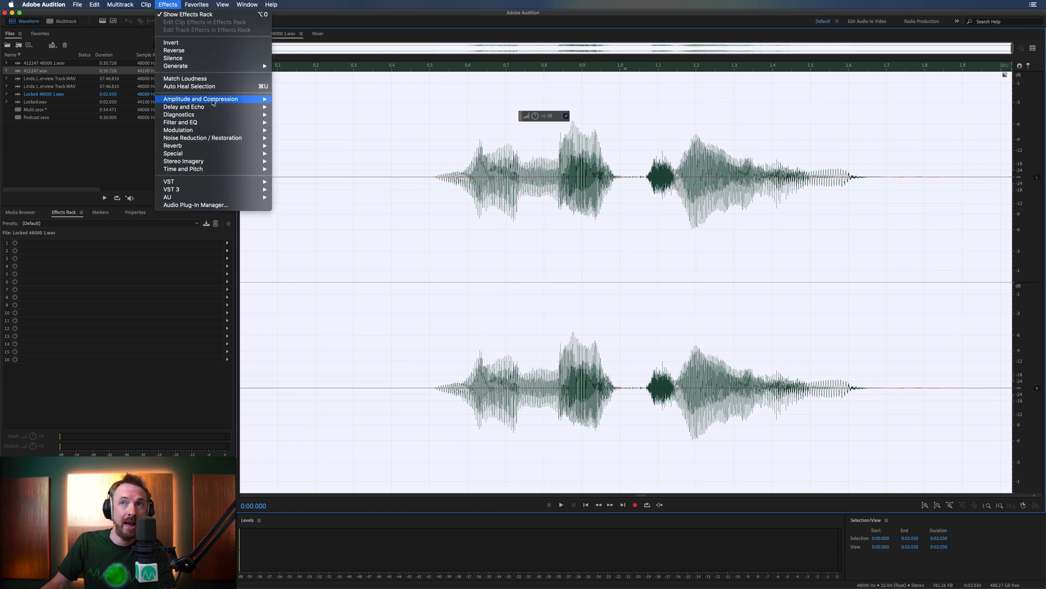
mouse_move(216, 102)
click(294, 122)
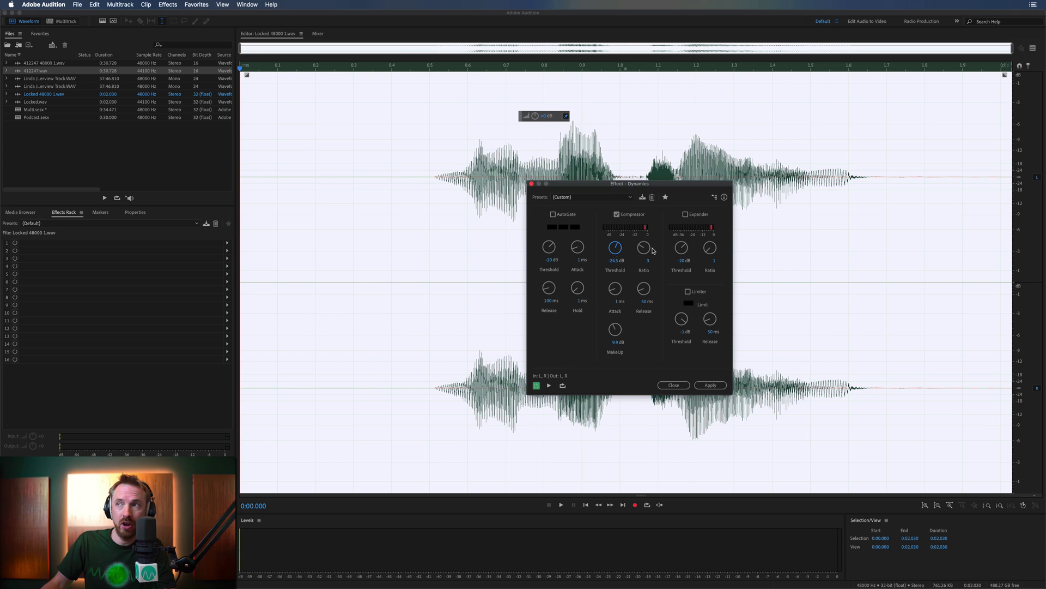
key(Return)
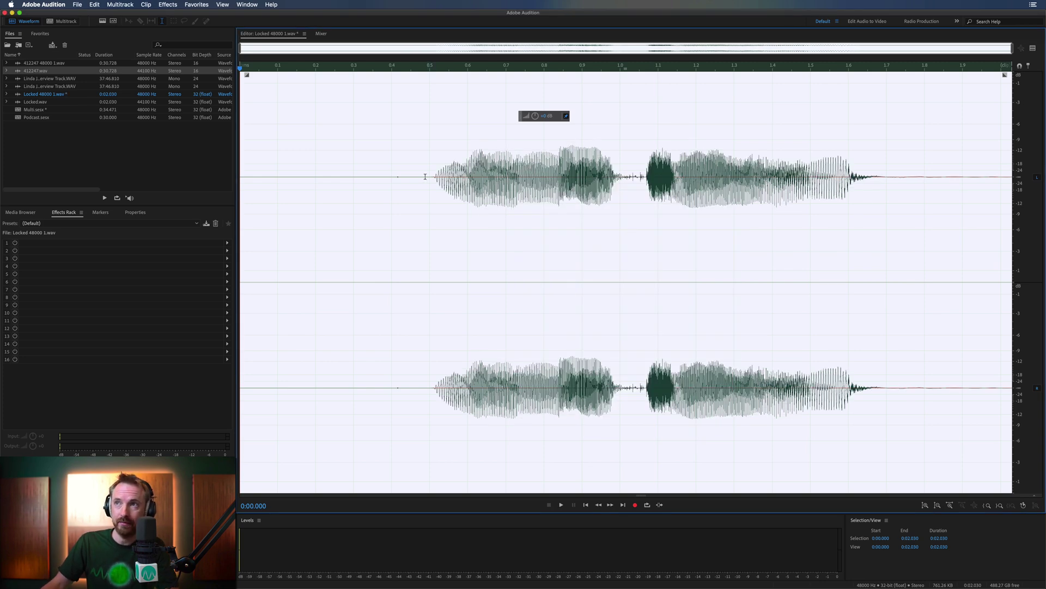
click(425, 177)
key(space)
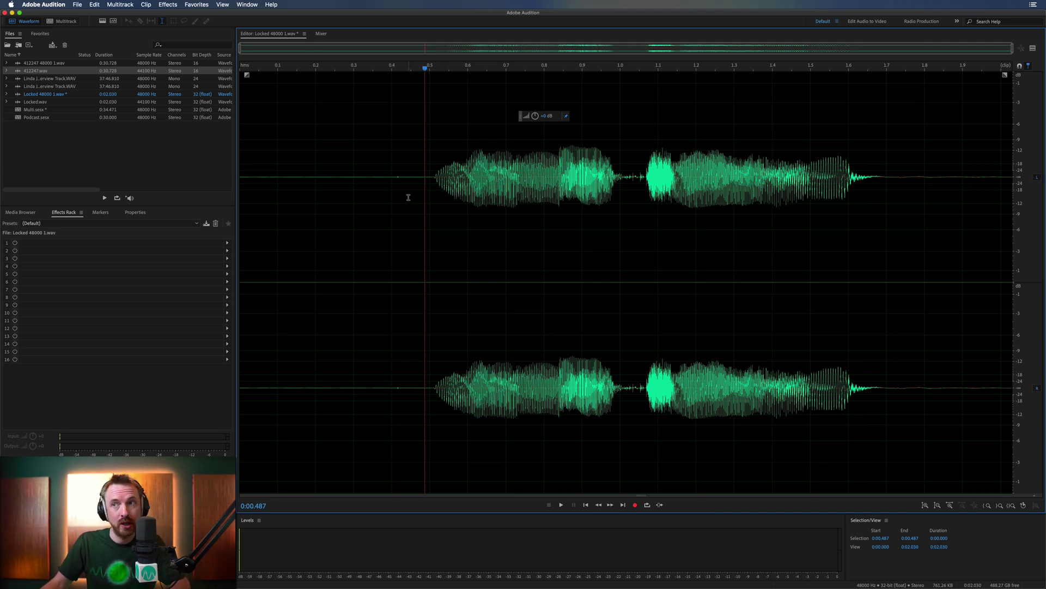
- Undo the compression and play the original audio from just before the speech
key(super+z)
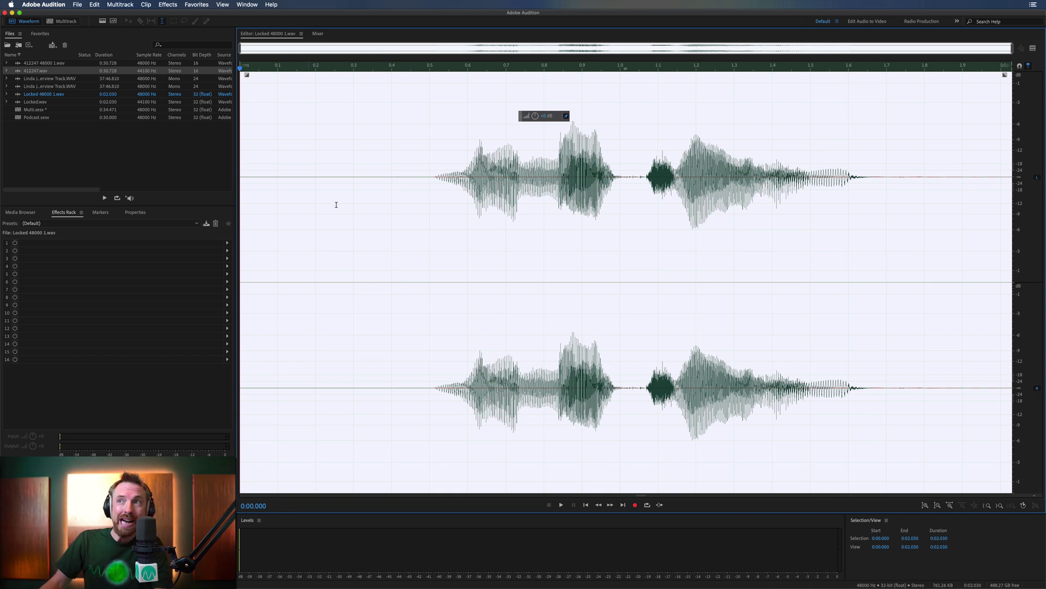
click(420, 189)
key(space)
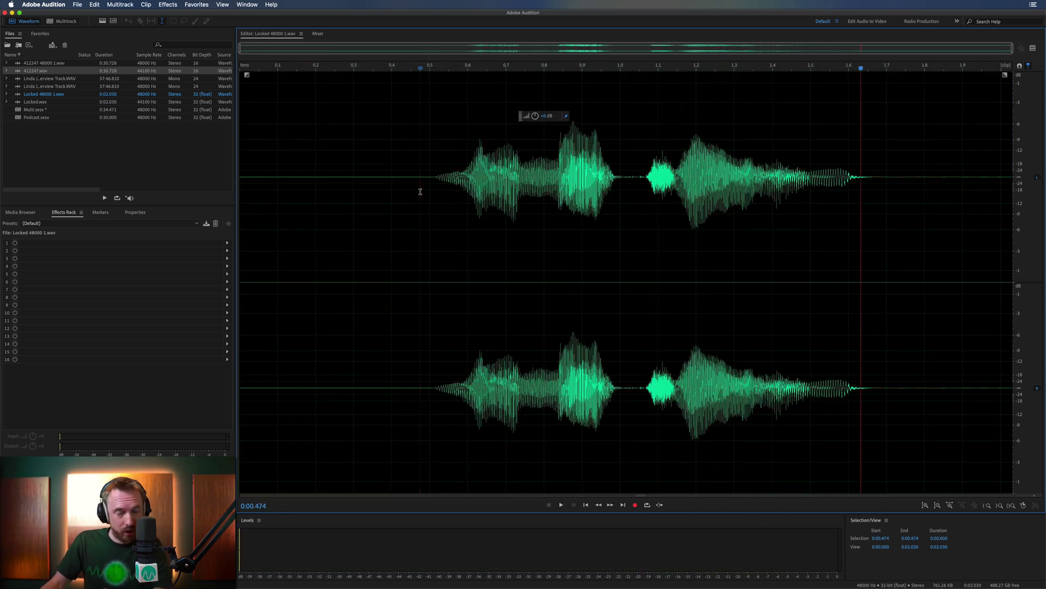
- Add a Dynamics compressor to Track 1's effects rack, preview it, and nudge Track 2's clip later
click(62, 21)
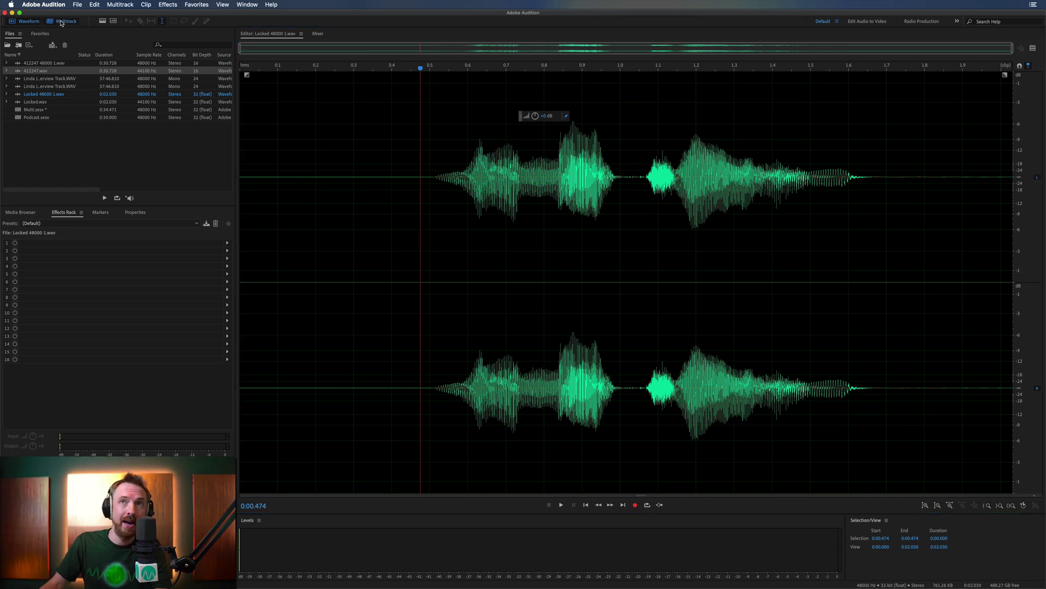
click(336, 110)
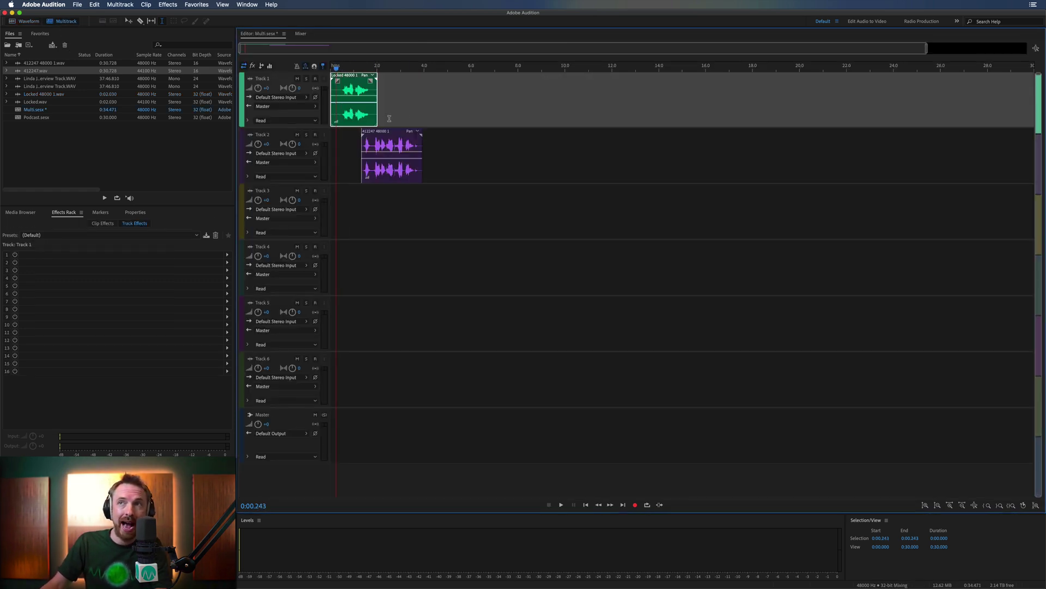
click(227, 254)
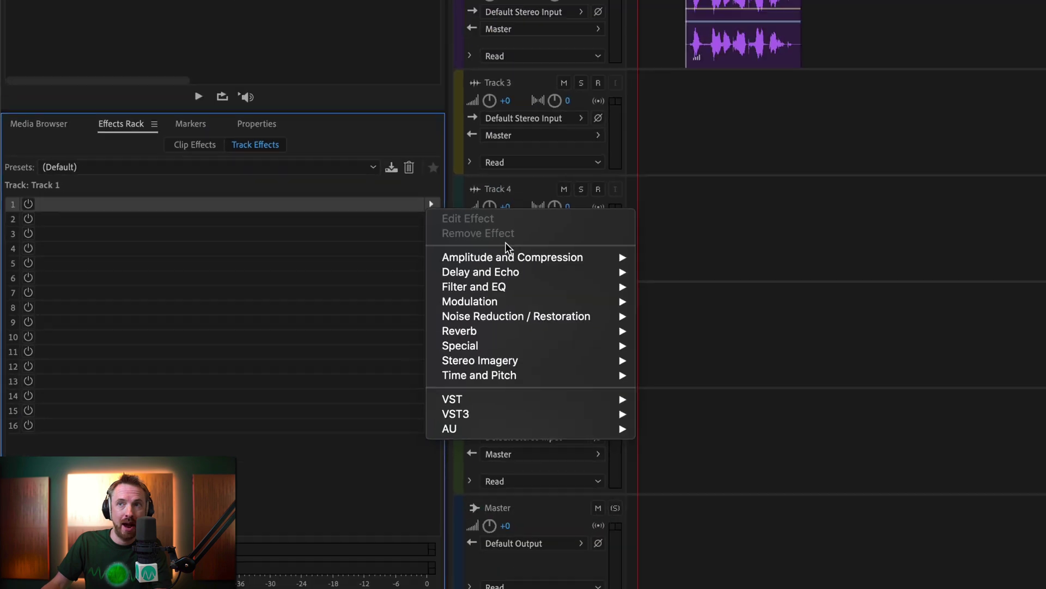
mouse_move(507, 256)
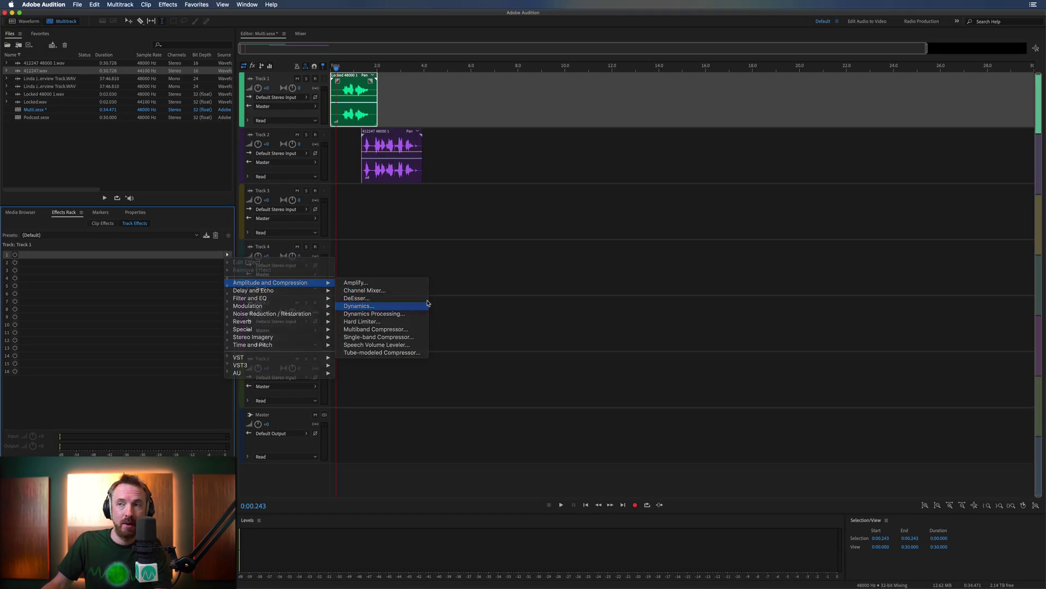
click(797, 296)
key(space)
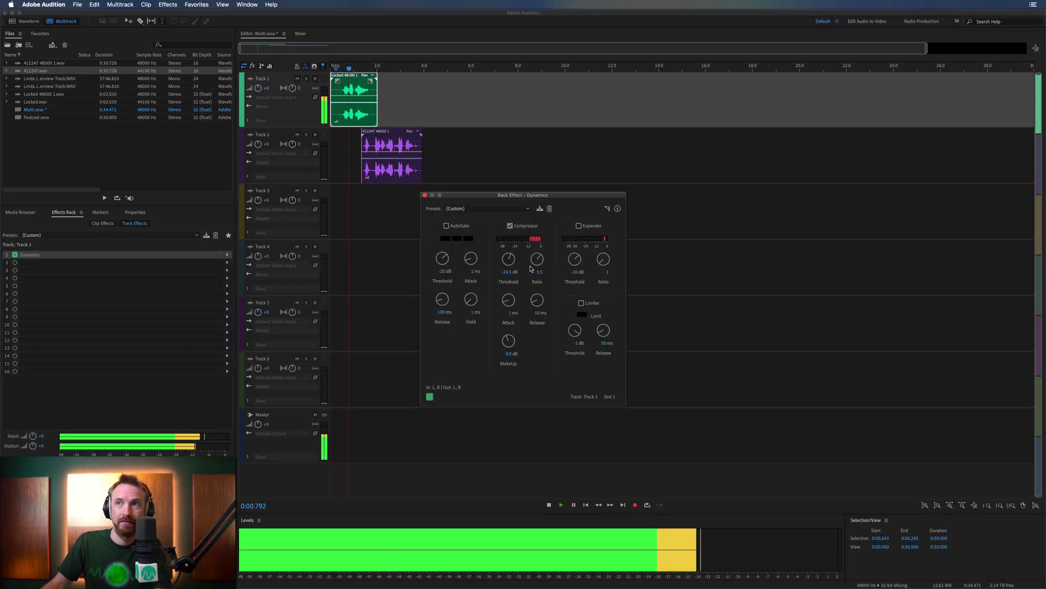
key(space)
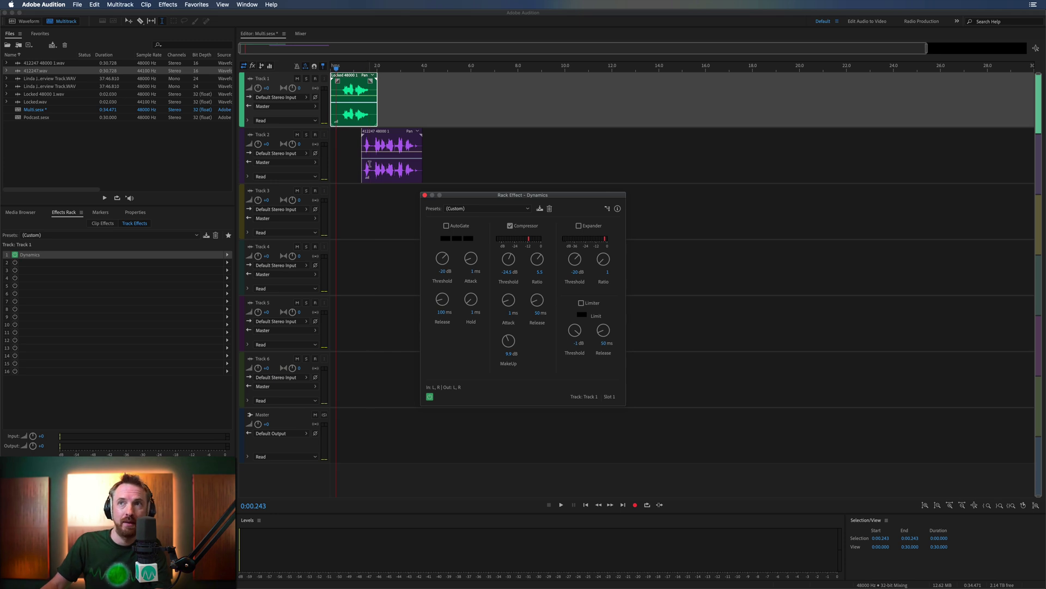
drag(370, 163, 376, 169)
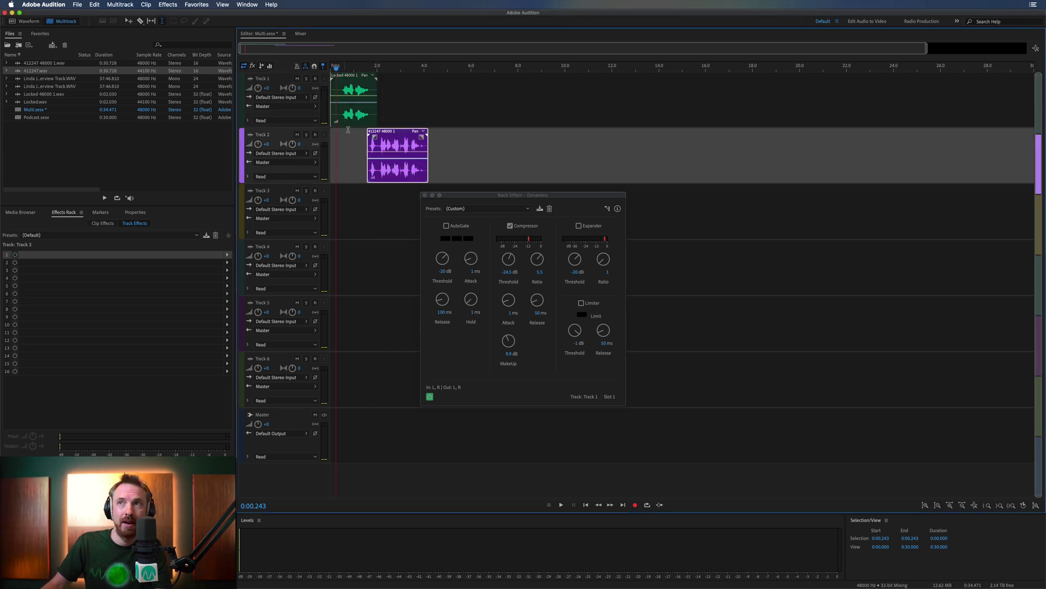
- Add a Dynamics compressor to Track 2's effects rack and play the track through it
click(351, 158)
click(227, 254)
mouse_move(253, 284)
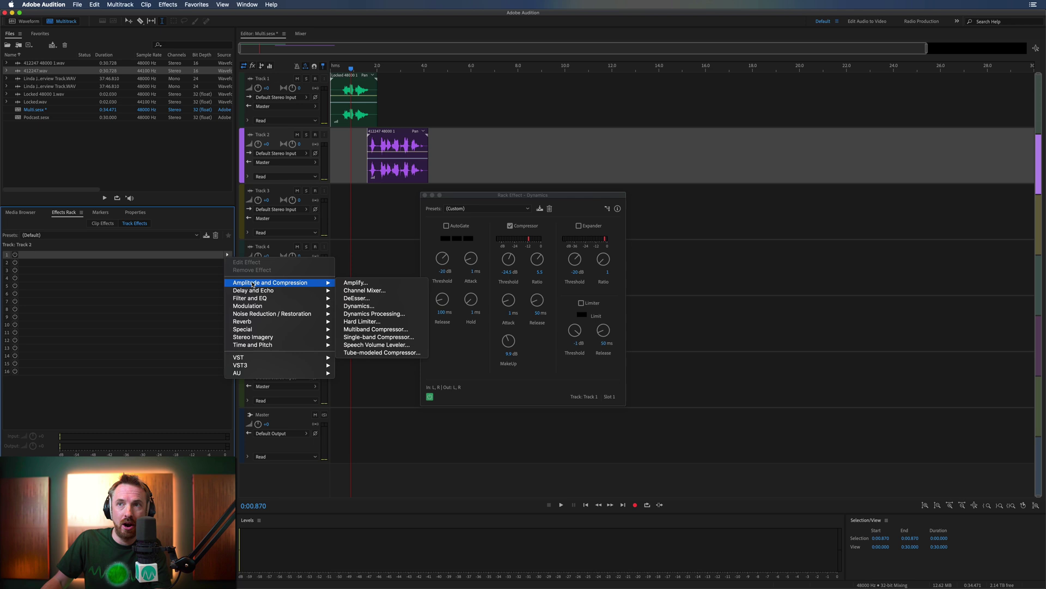
click(392, 306)
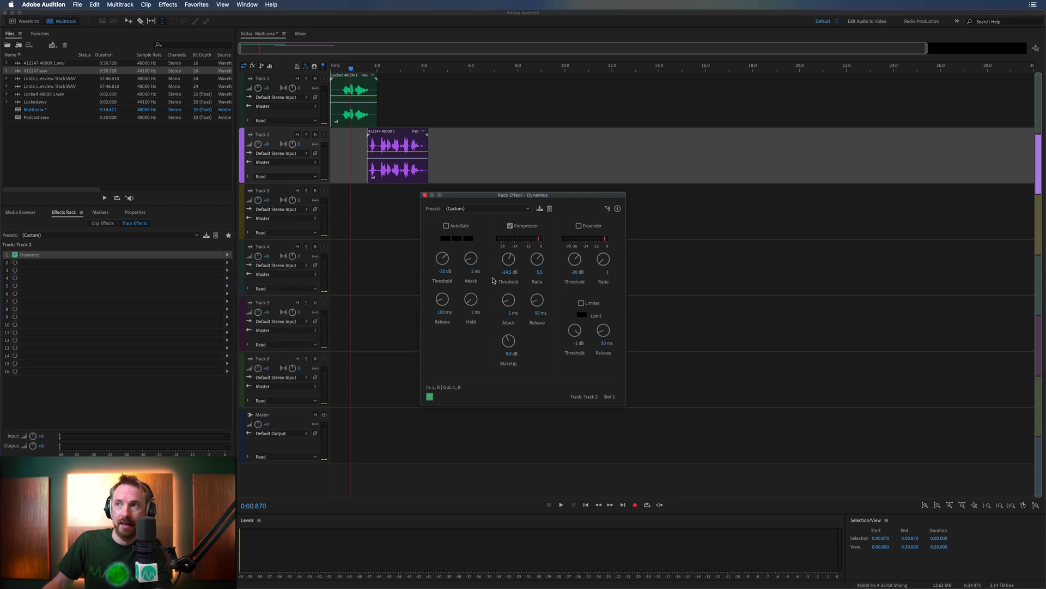
key(space)
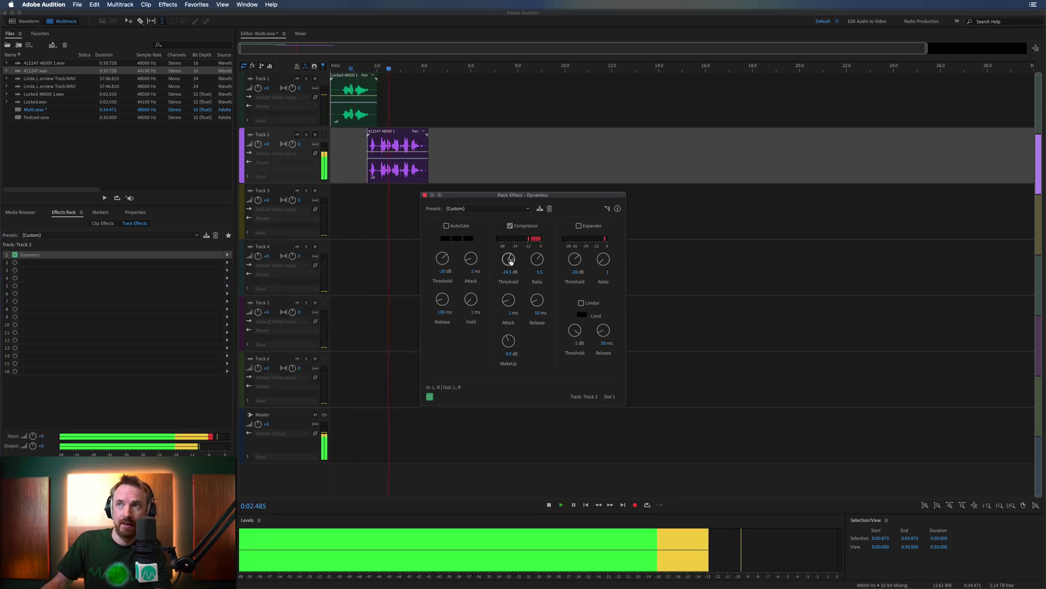
key(space)
- Lower the compressor threshold to about -57.7 dB, replay, then raise it to about -32.4 dB
drag(510, 261, 514, 326)
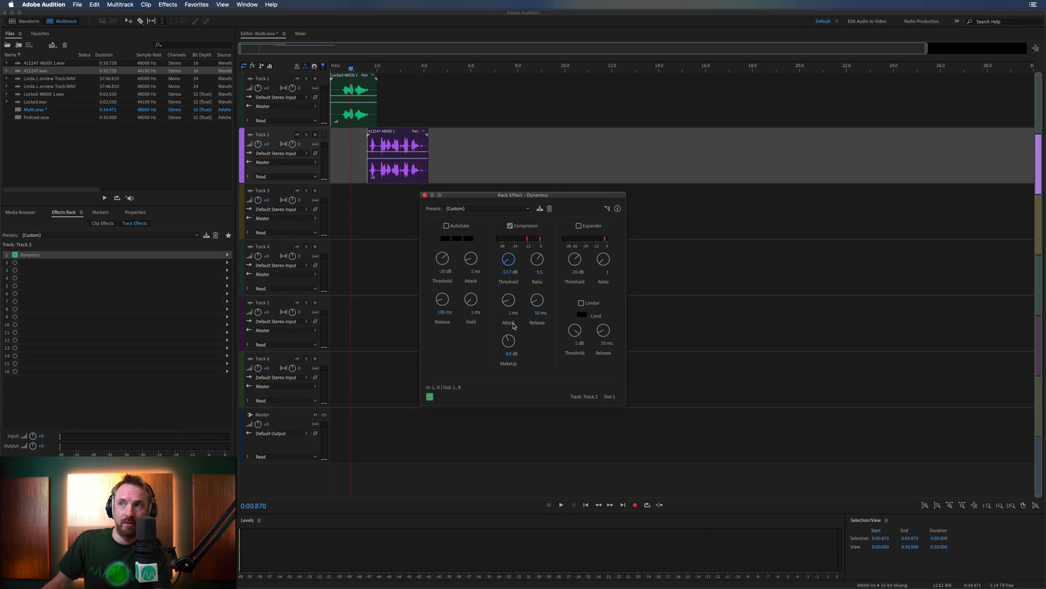
click(372, 204)
key(space)
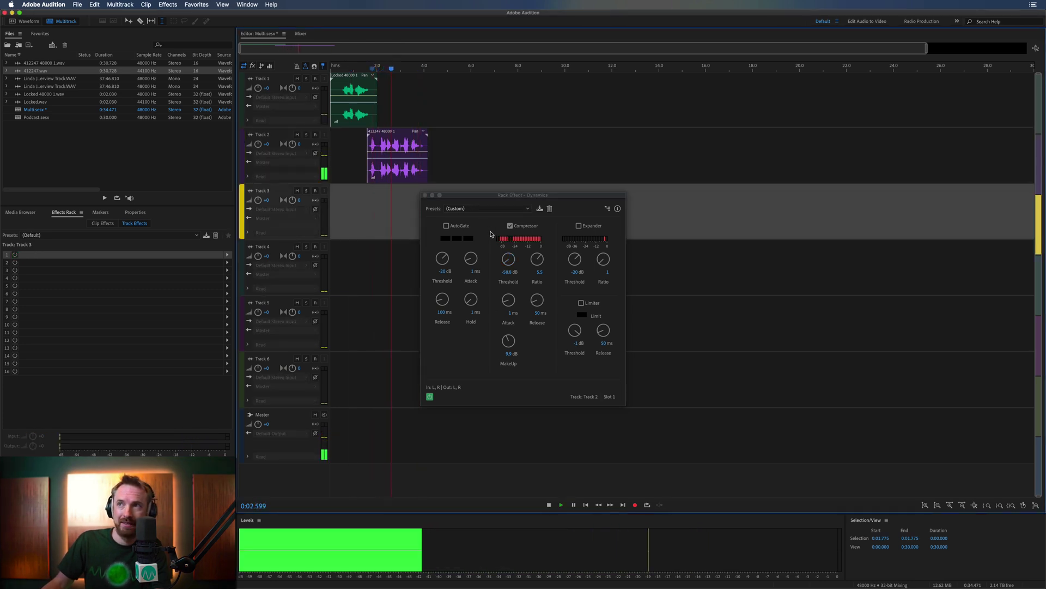
key(space)
drag(508, 253, 519, 220)
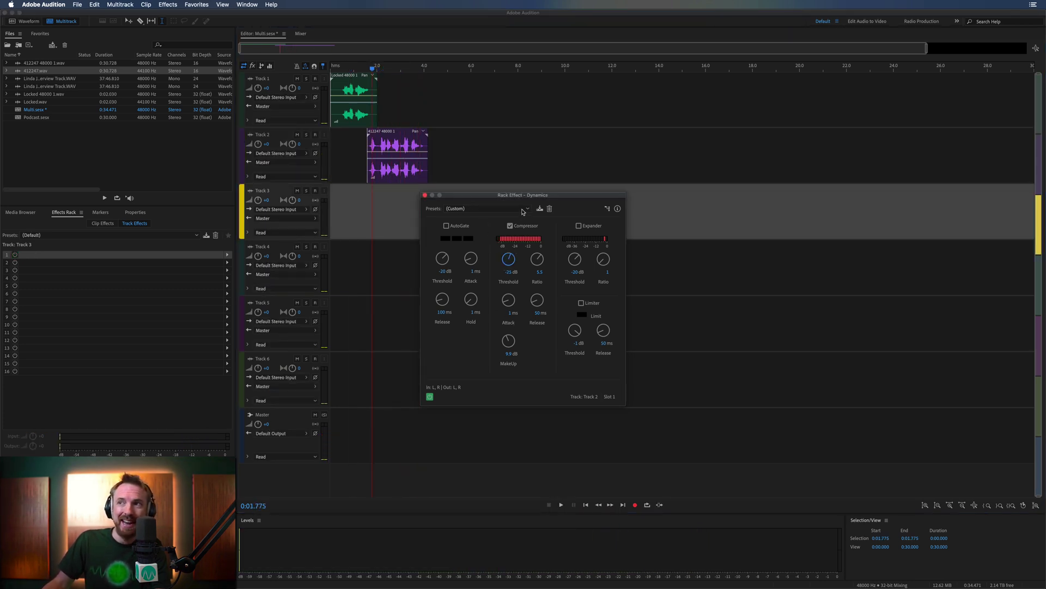
- Close both Dynamics windows and add a Parametric Equalizer to Track 1's second effects slot
click(424, 195)
click(366, 152)
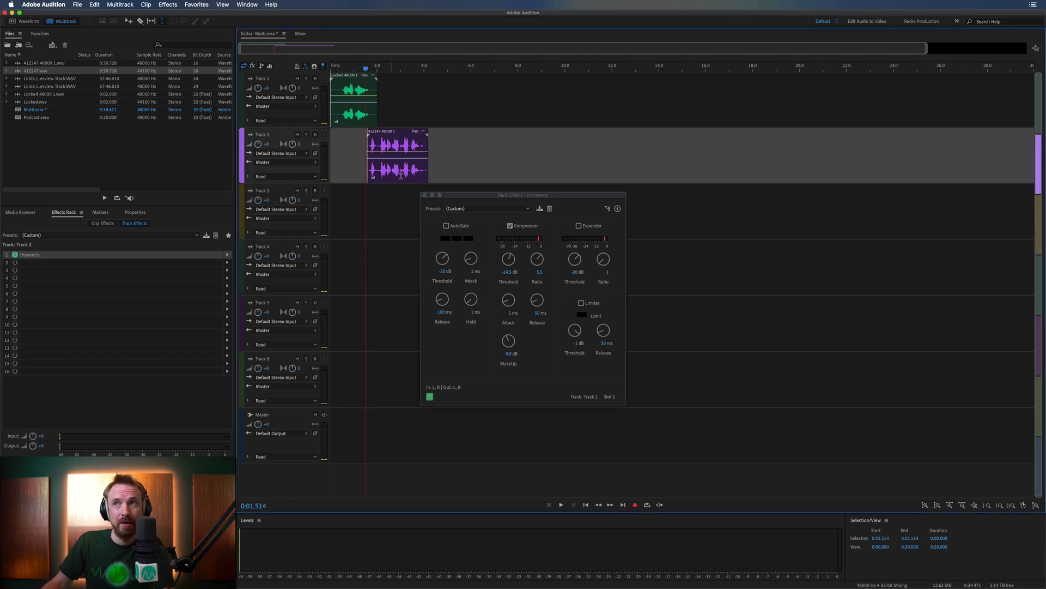
click(425, 196)
click(338, 107)
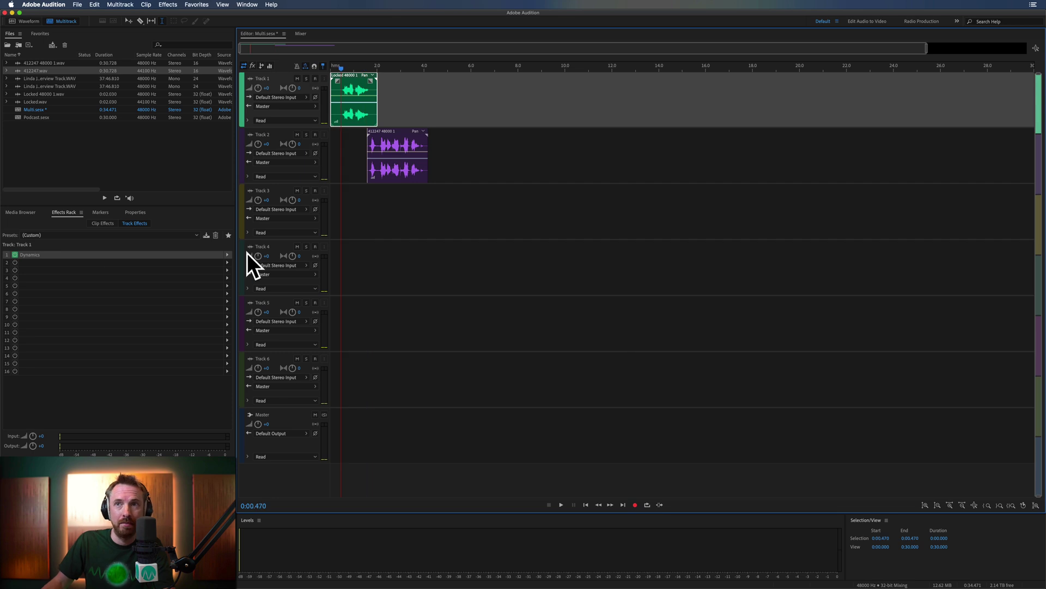
click(227, 263)
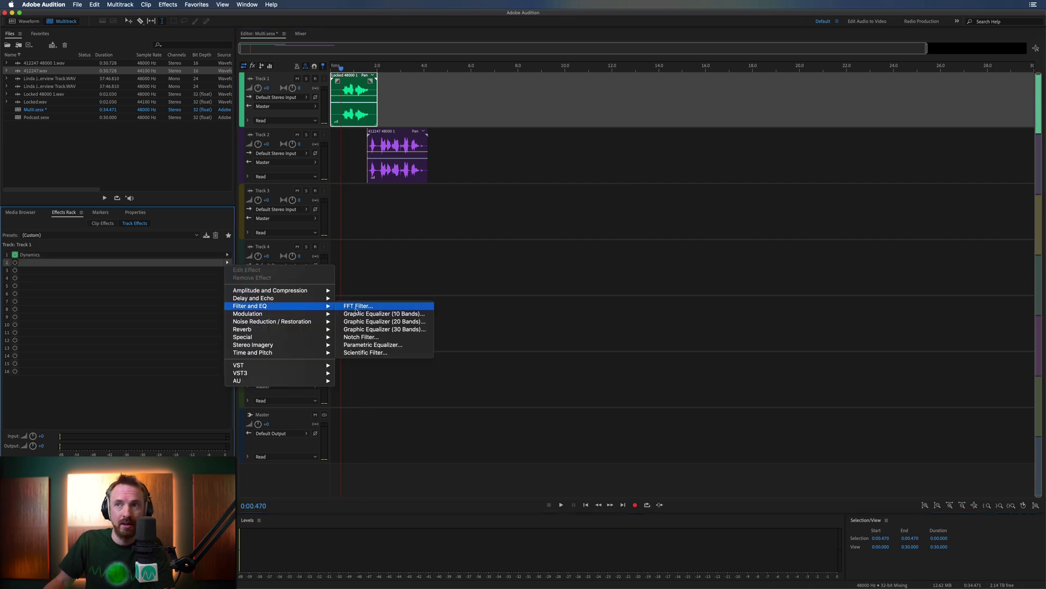
click(416, 341)
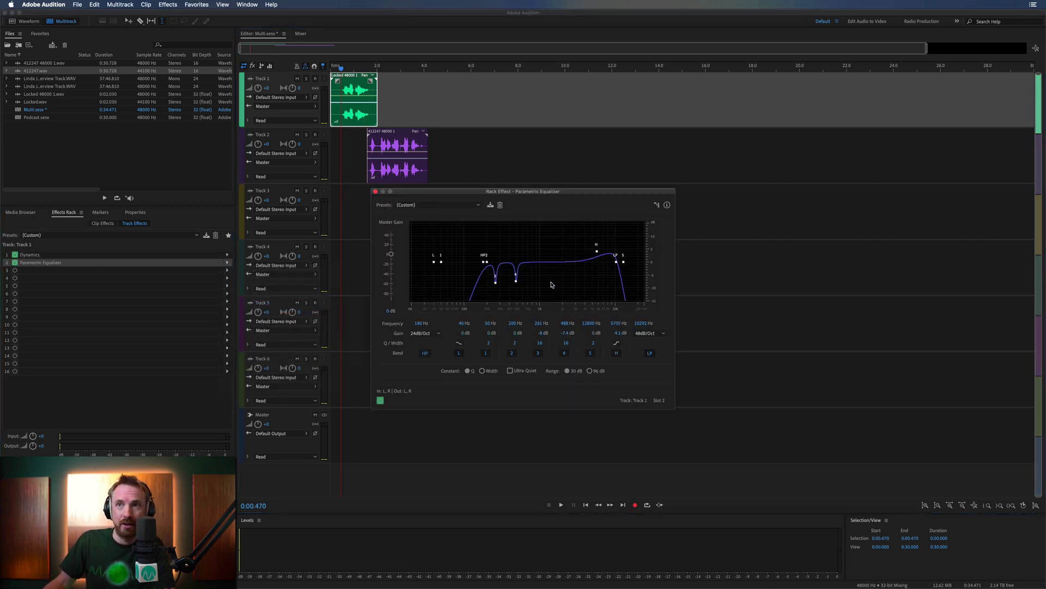
key(space)
key(space)
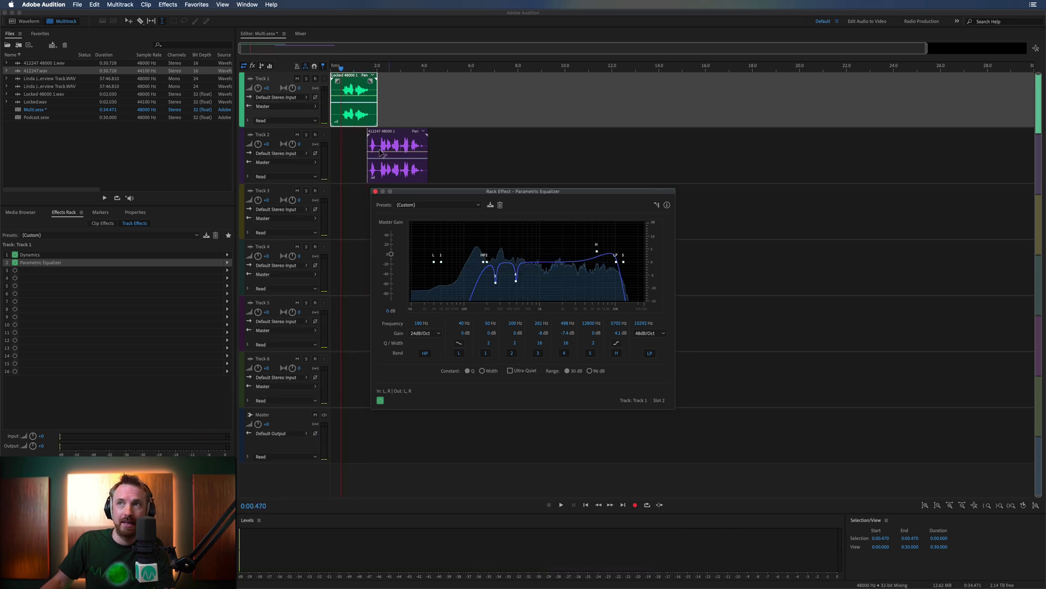
click(344, 116)
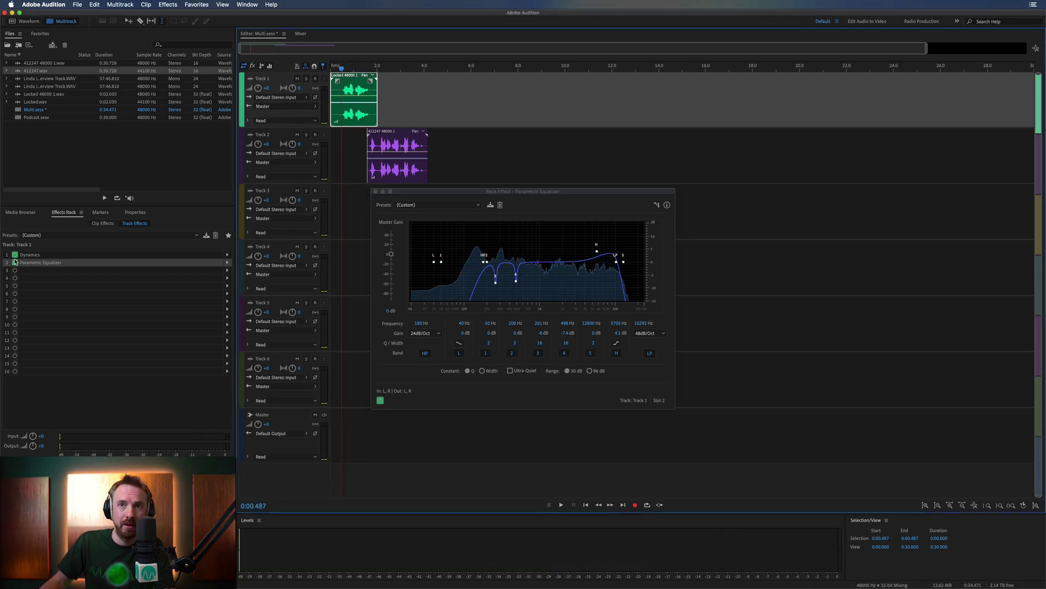
- Move the Parametric Equalizer above Dynamics in Track 1's rack and play the result
drag(15, 262, 24, 255)
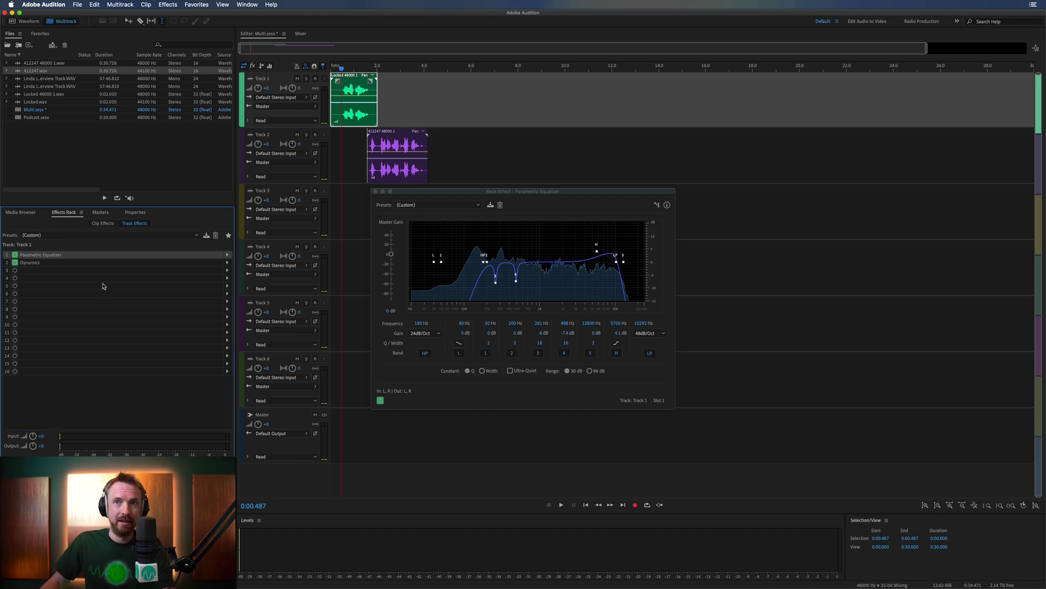
key(space)
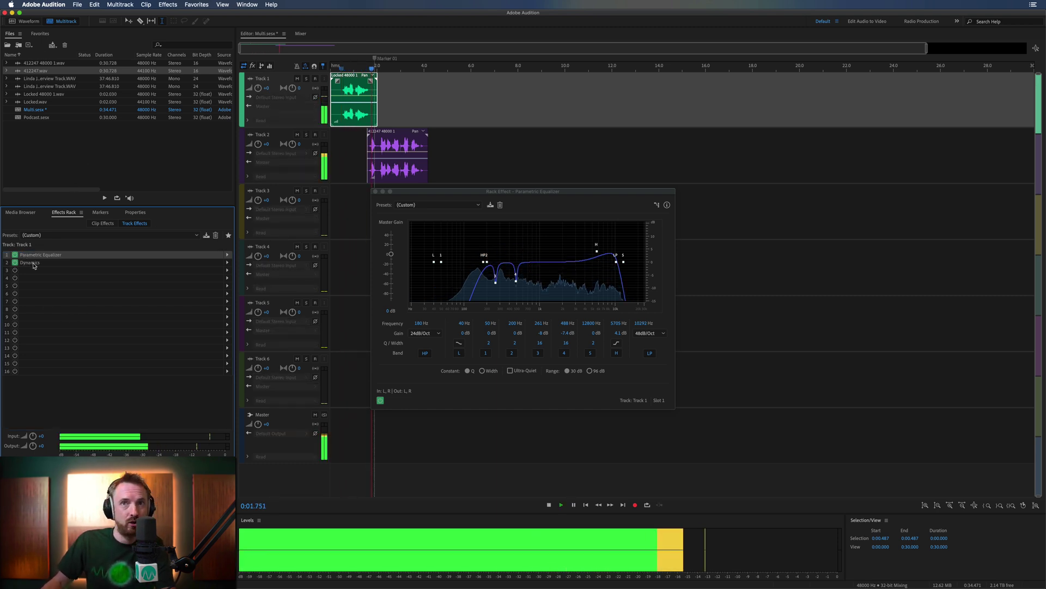
key(space)
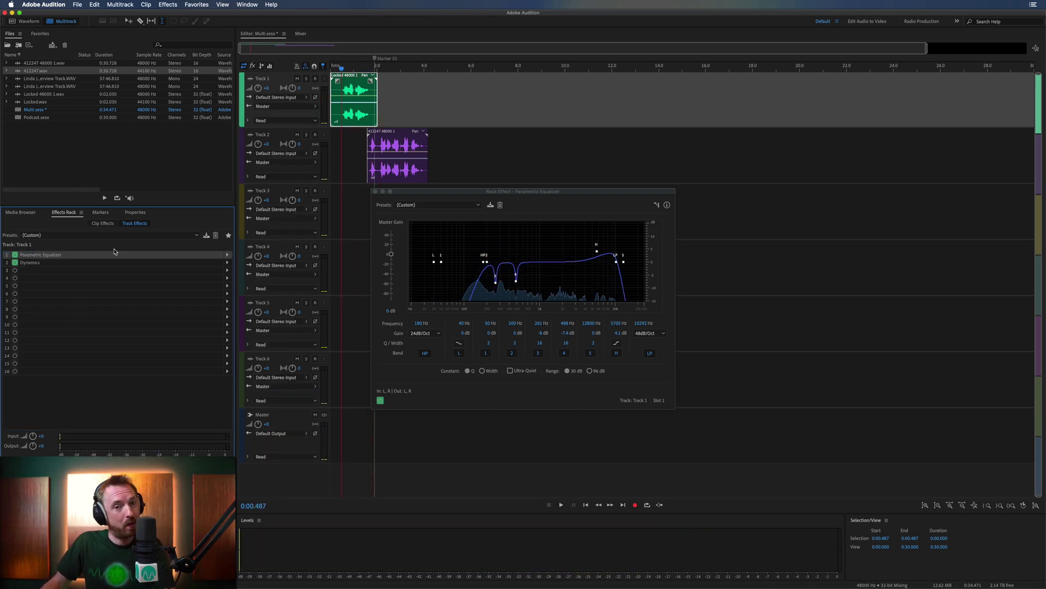
click(405, 156)
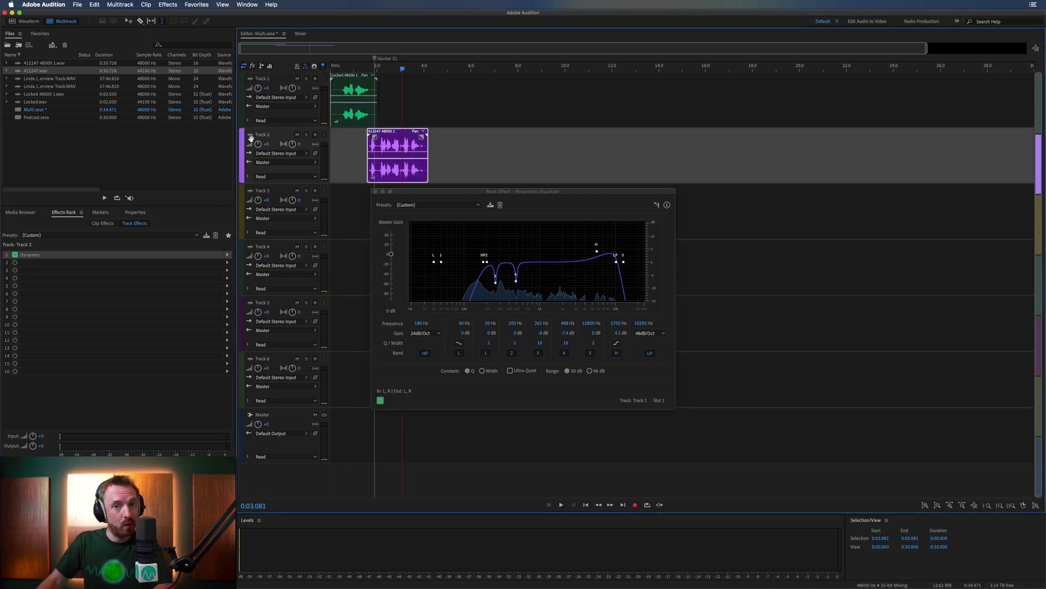
- Open the roughly 37-minute mono interview track WAV from the Files panel in Waveform view
double_click(45, 79)
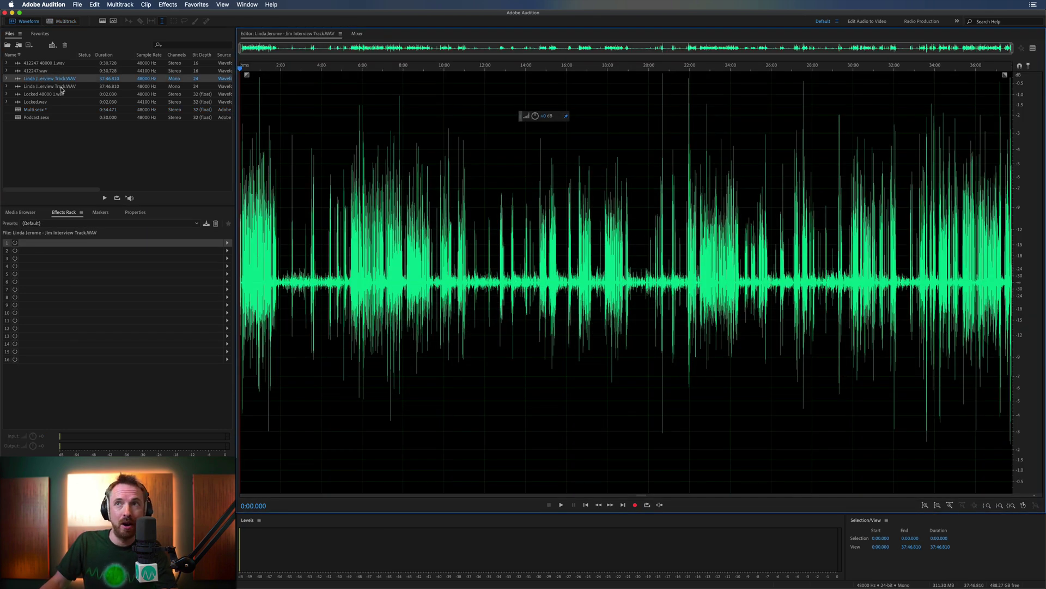
double_click(54, 86)
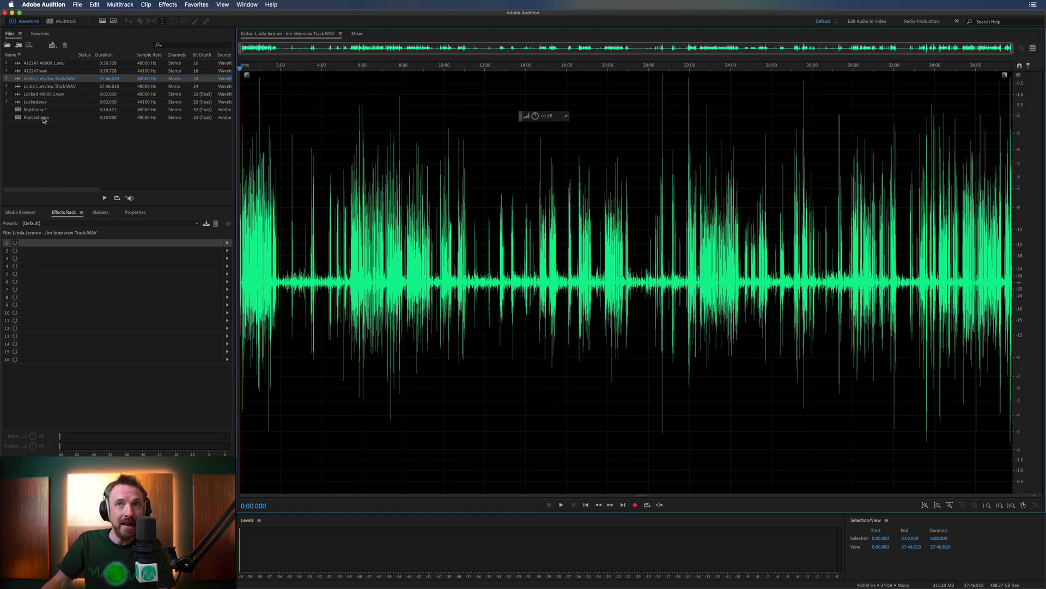
double_click(44, 117)
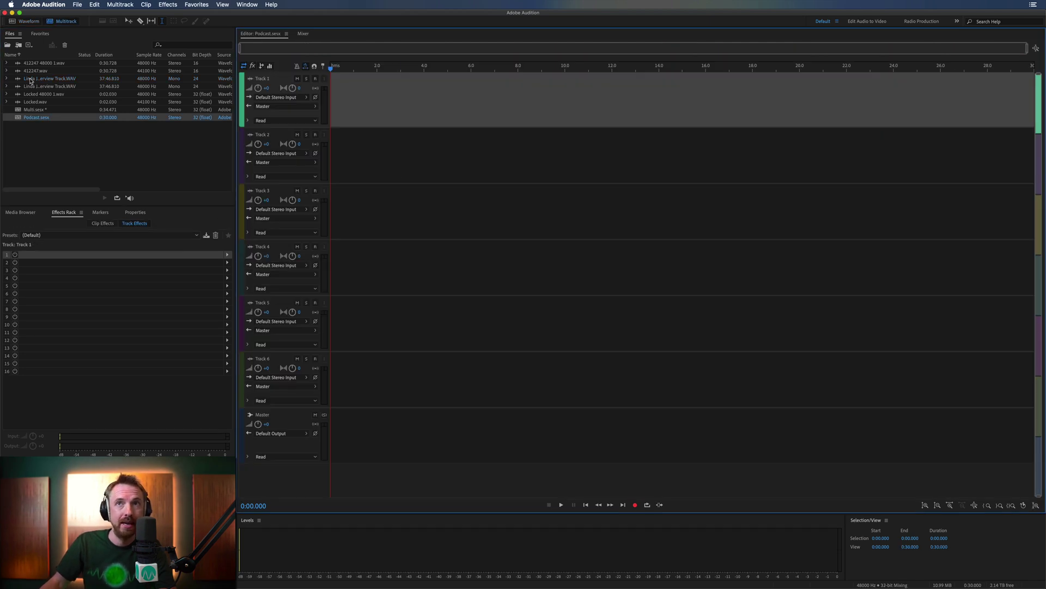
drag(30, 80, 311, 109)
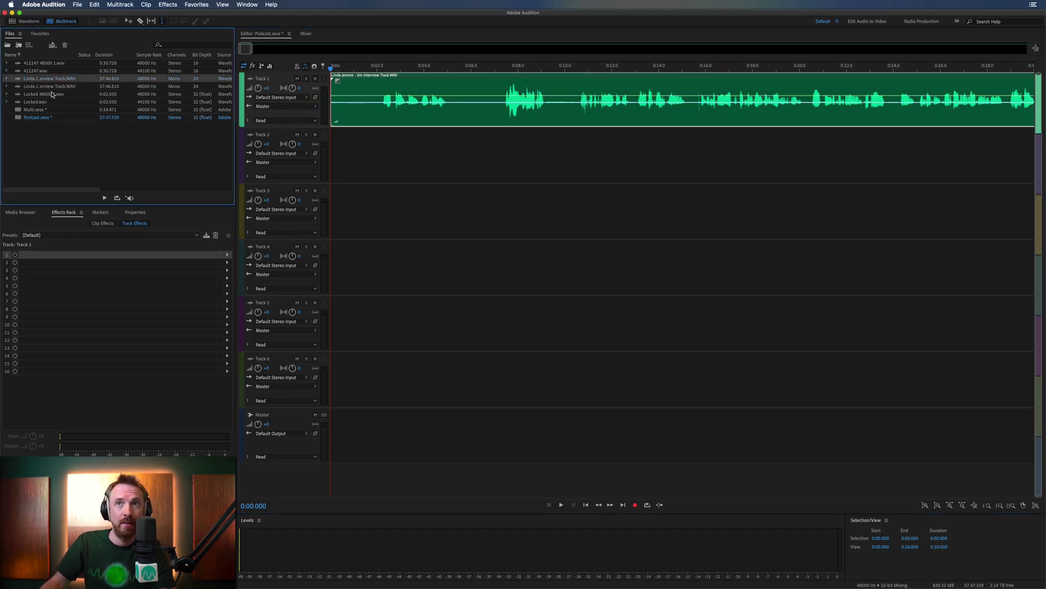
drag(49, 86, 289, 153)
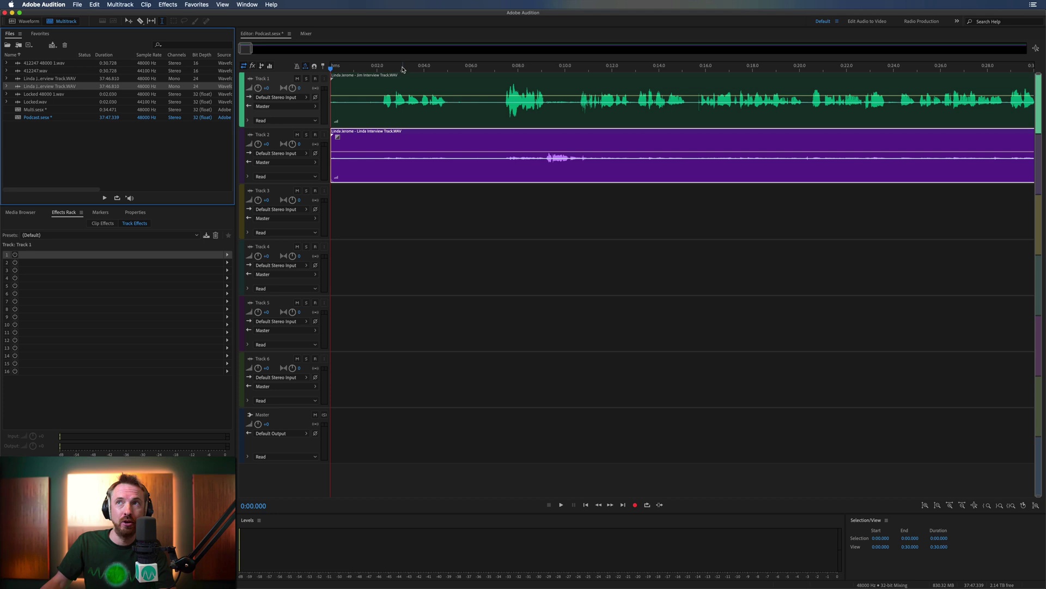
key(backslash)
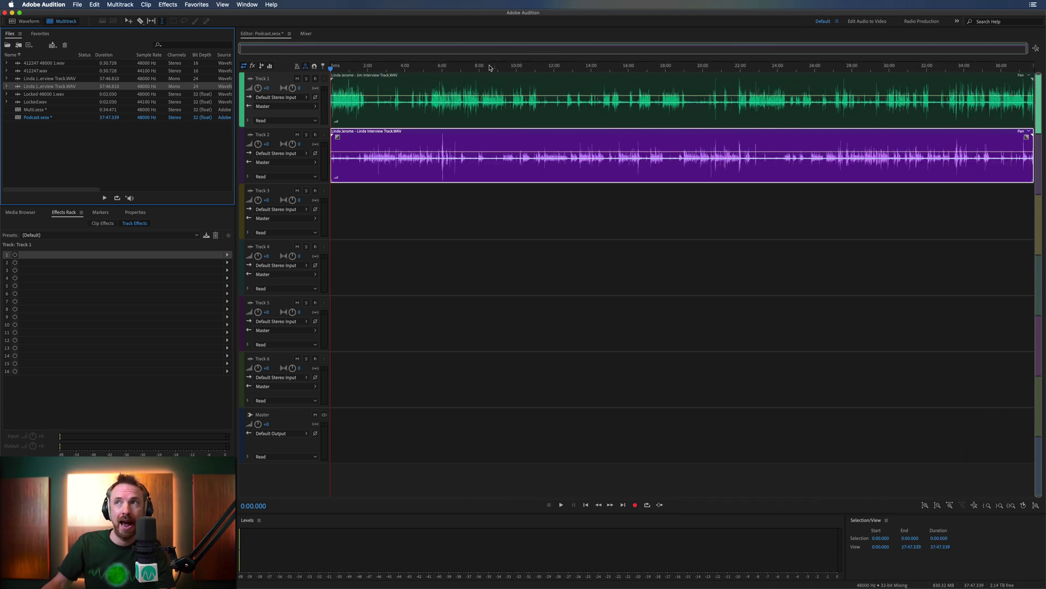
scroll(471, 67, up, 6)
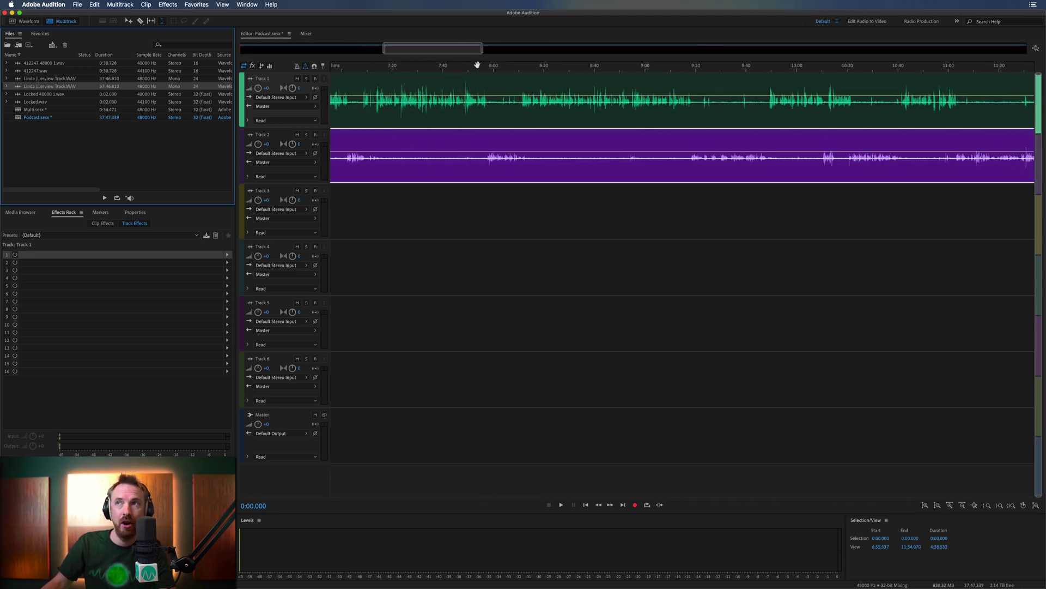
click(476, 107)
key(space)
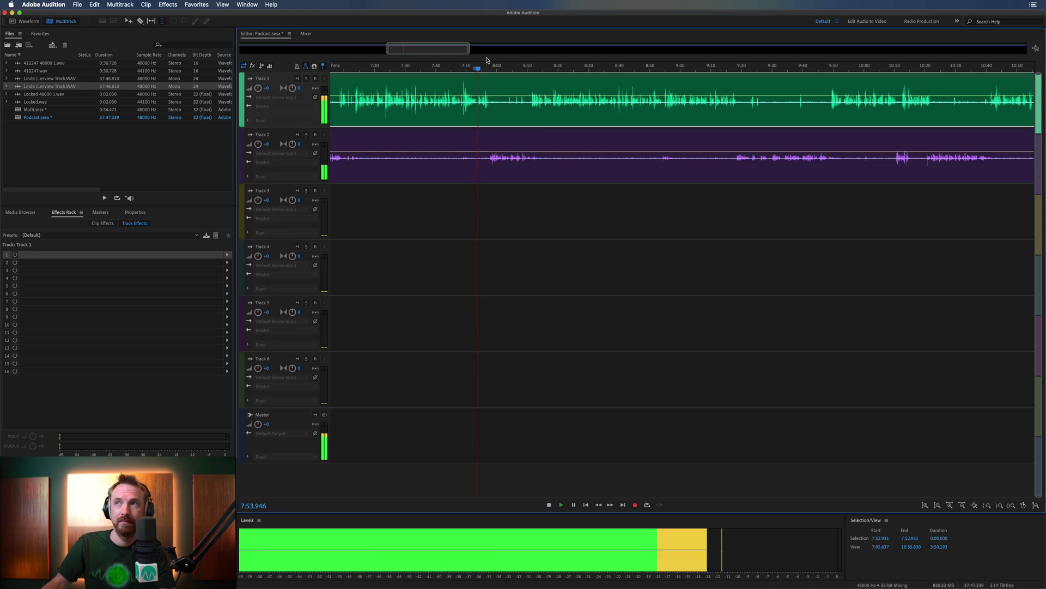
scroll(489, 68, up, 3)
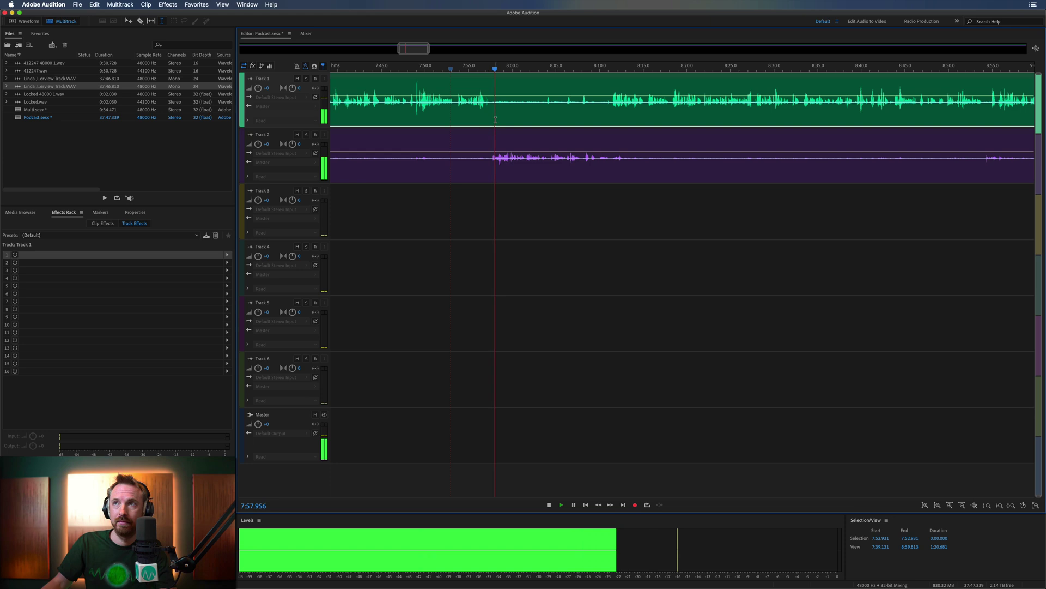
key(space)
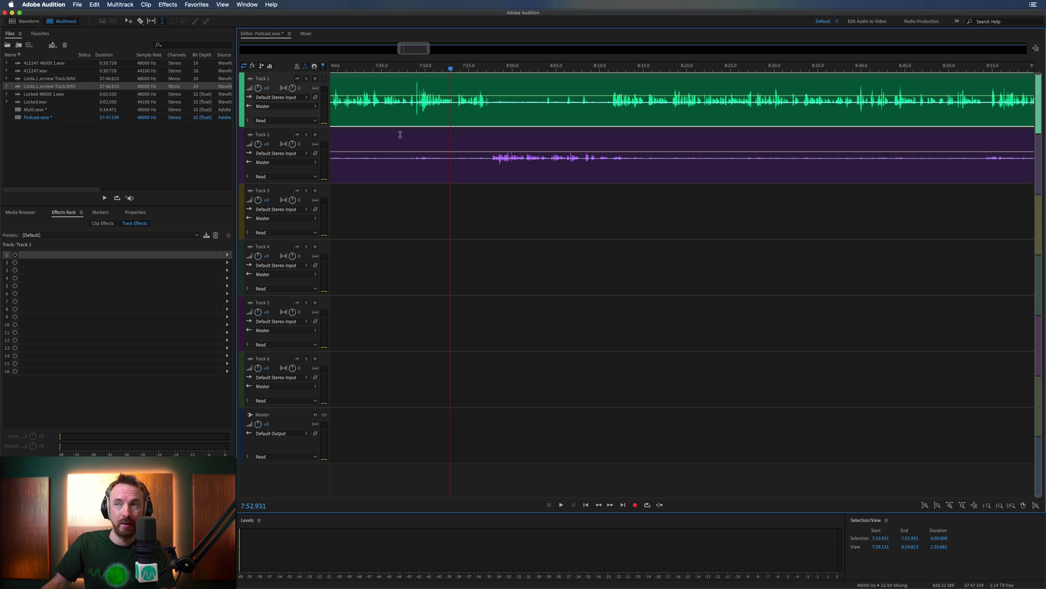
- Delete Track 2's early stretch and the leftover clip before about 7:56
drag(490, 173, 412, 171)
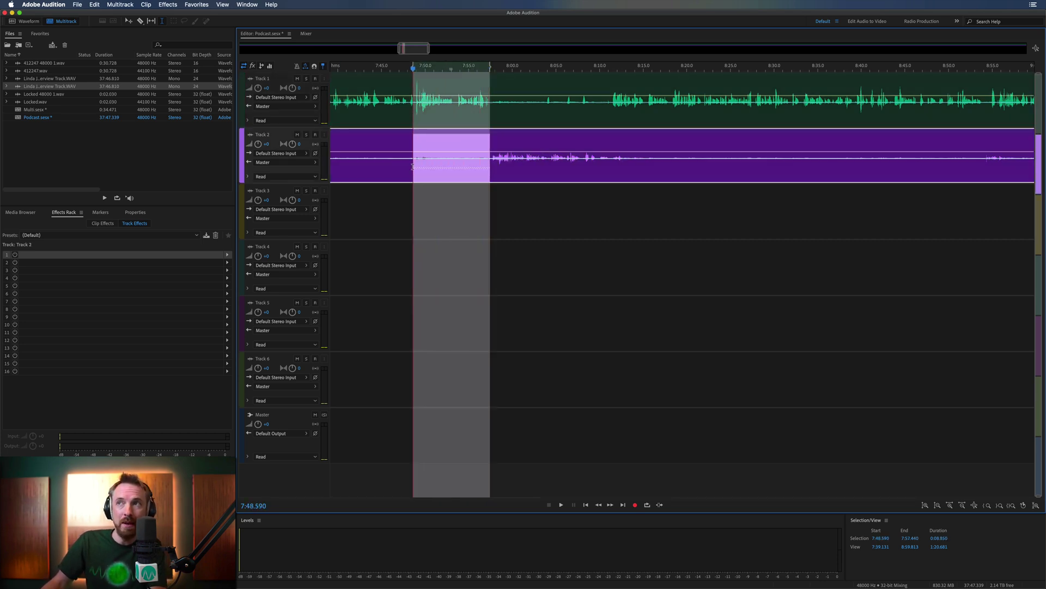
key(Delete)
click(473, 171)
click(386, 170)
key(Delete)
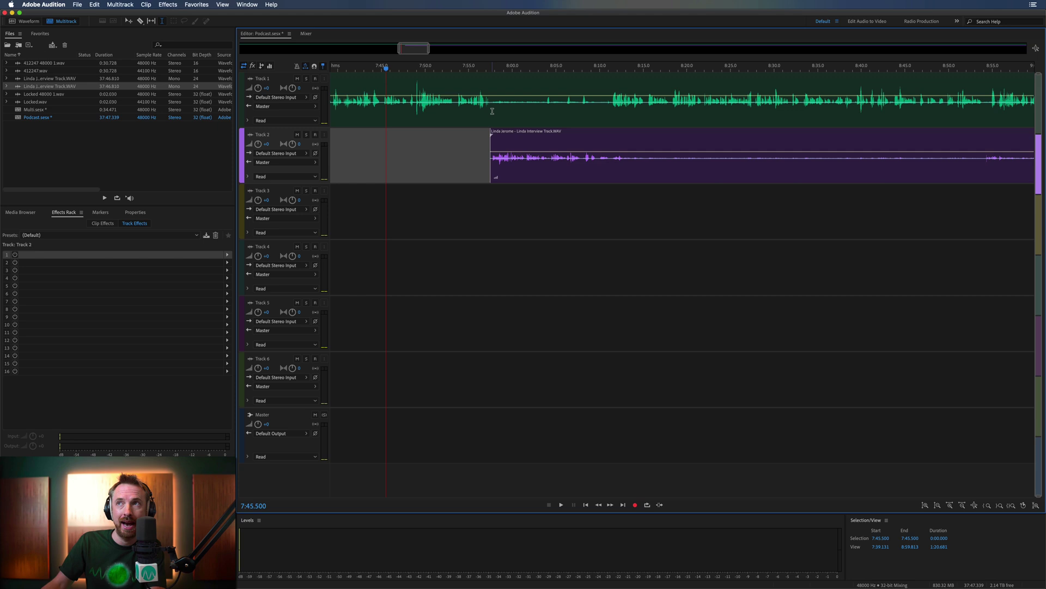
- Cut 7:57.675–8:03.809 out of Track 1 and play back across the edit from 7:55.960
drag(492, 95, 546, 96)
key(Delete)
scroll(491, 155, up, 5)
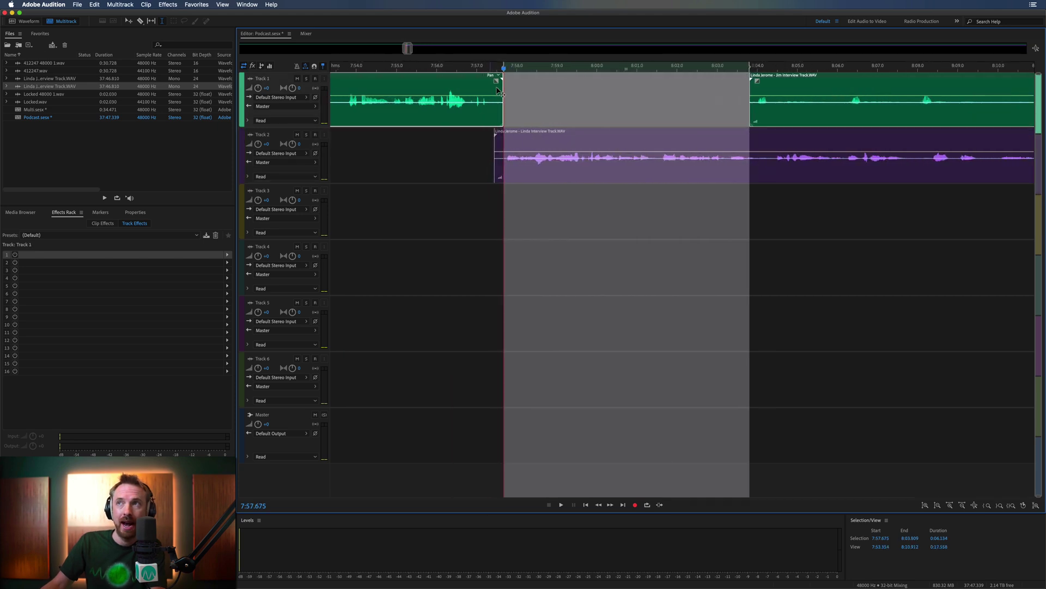
click(495, 155)
click(512, 137)
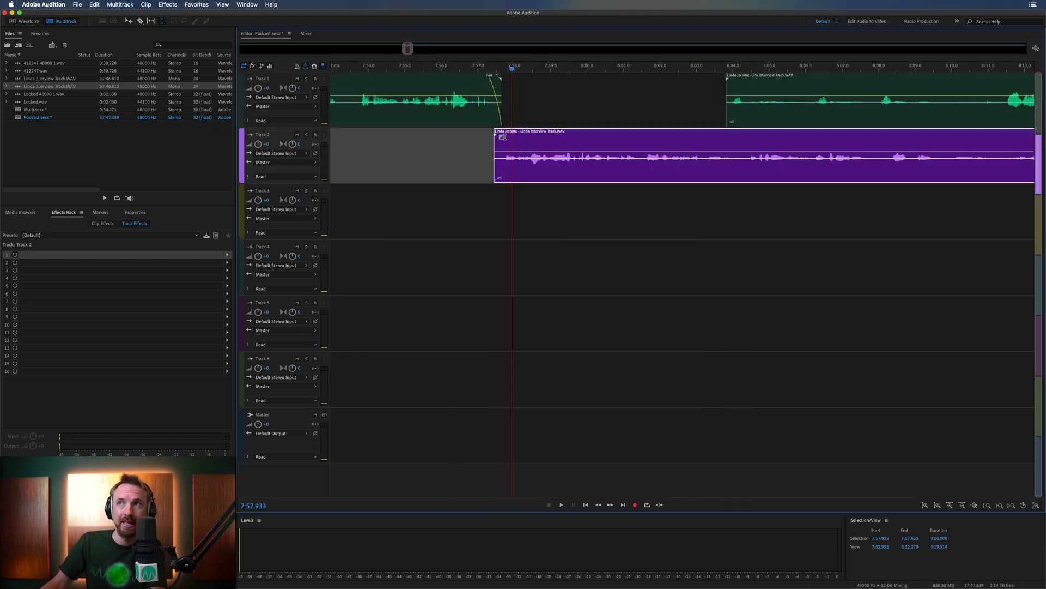
click(440, 139)
key(space)
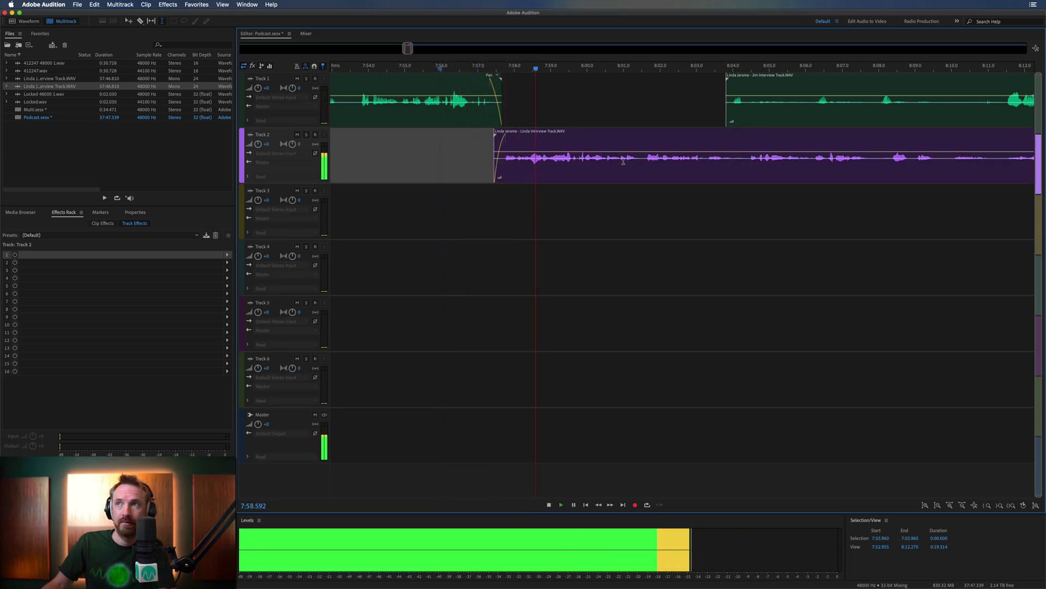
key(space)
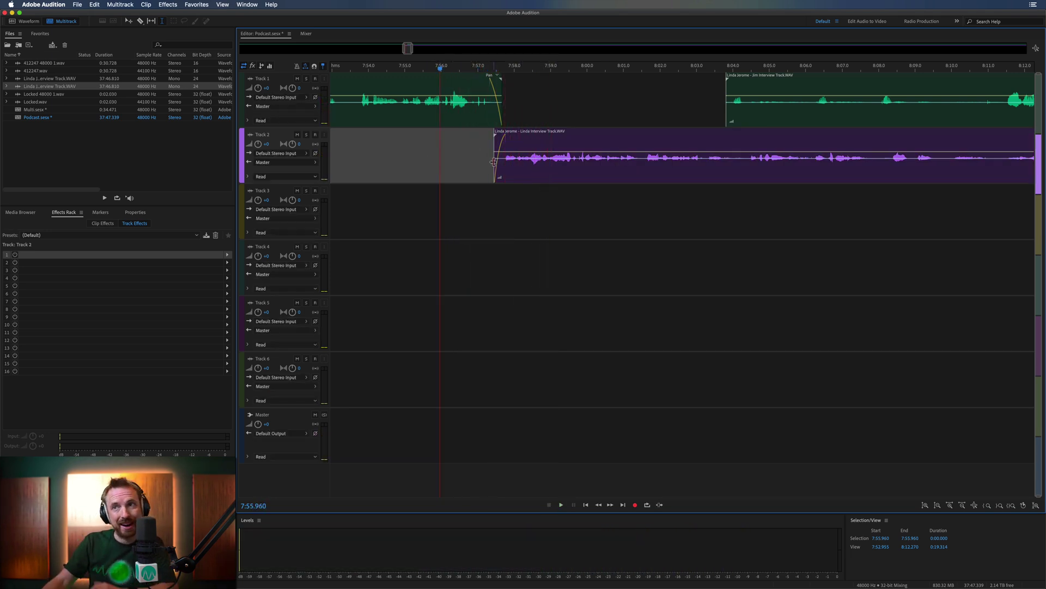
- Select the range 12:43.351 to 12:44.639 on Track 1
scroll(483, 68, down, 5)
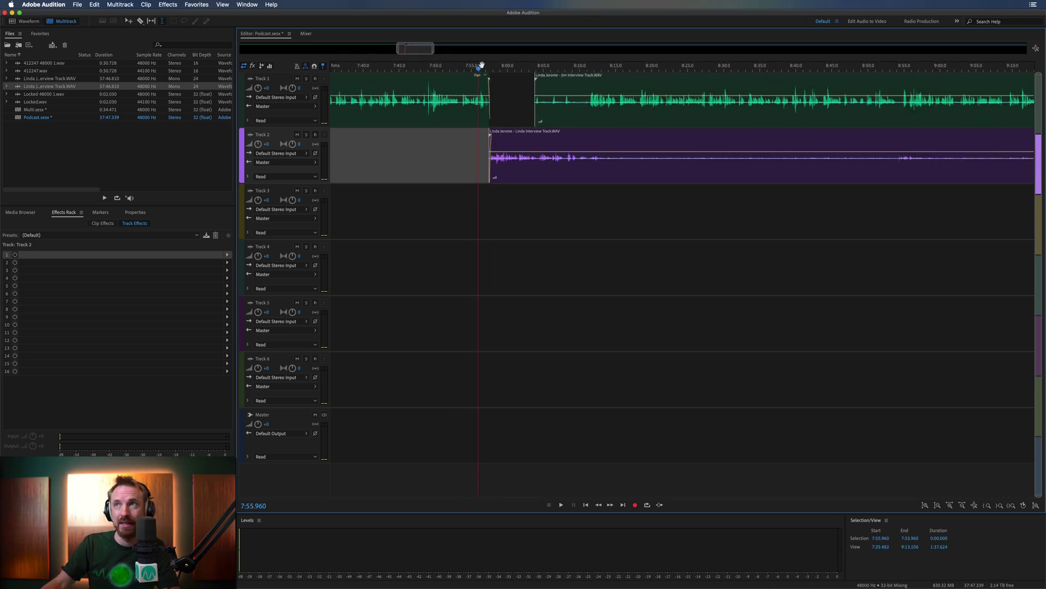
click(514, 135)
scroll(502, 70, down, 7)
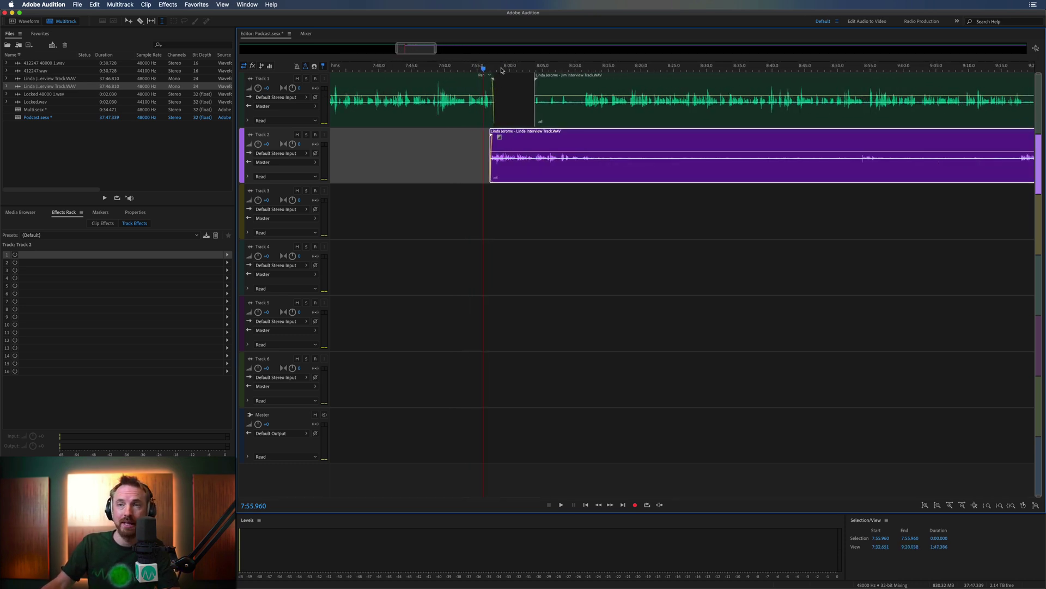
scroll(501, 69, right, 10)
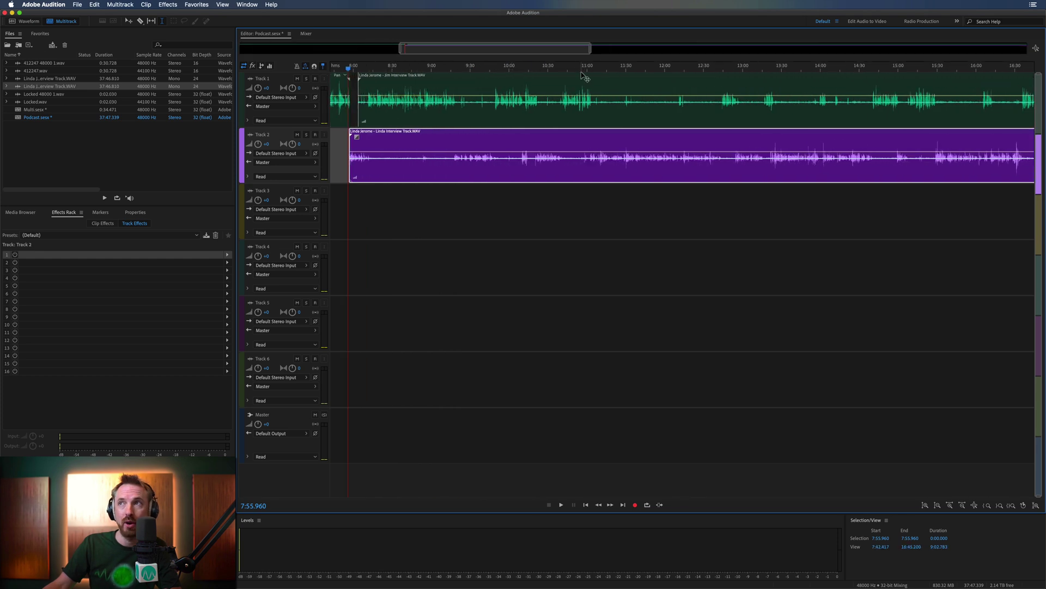
scroll(530, 68, up, 8)
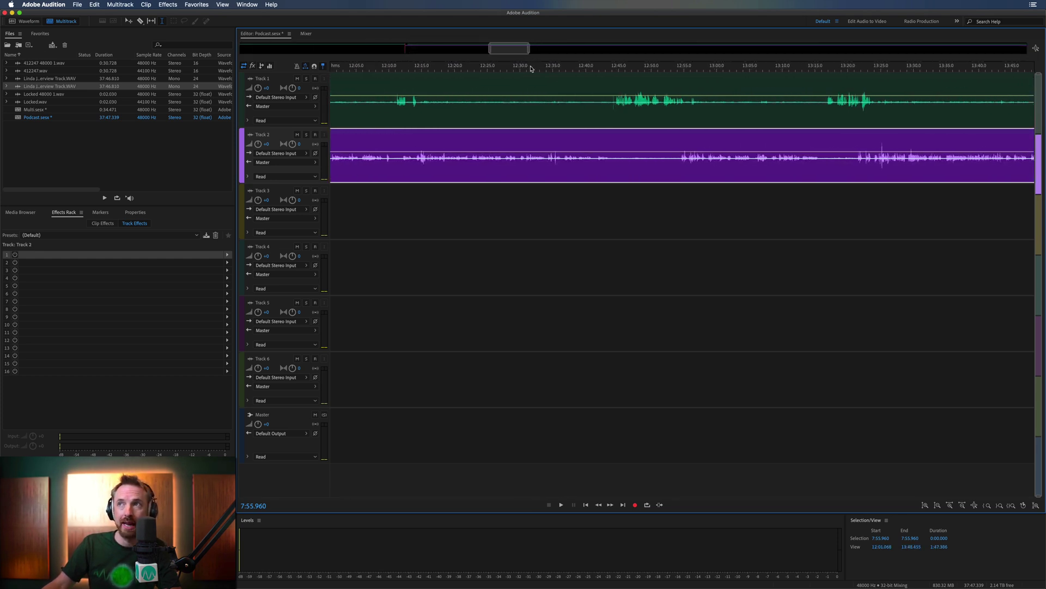
drag(625, 106, 633, 106)
- Ripple-delete 12:43.351–12:44.639 in all tracks, zoom out, and select the middle Track 1 clip
right_click(633, 112)
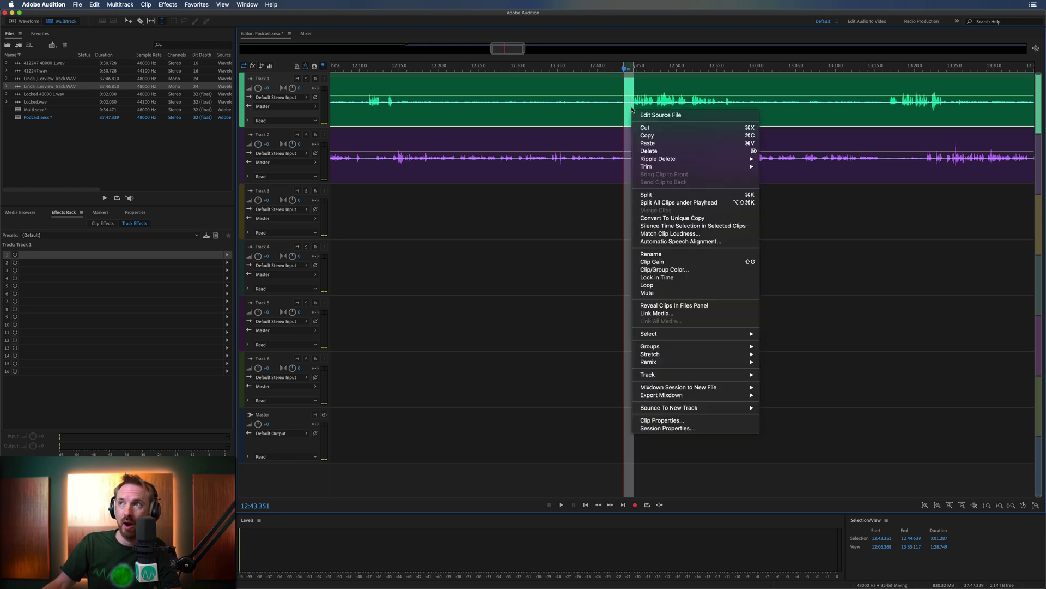
mouse_move(673, 159)
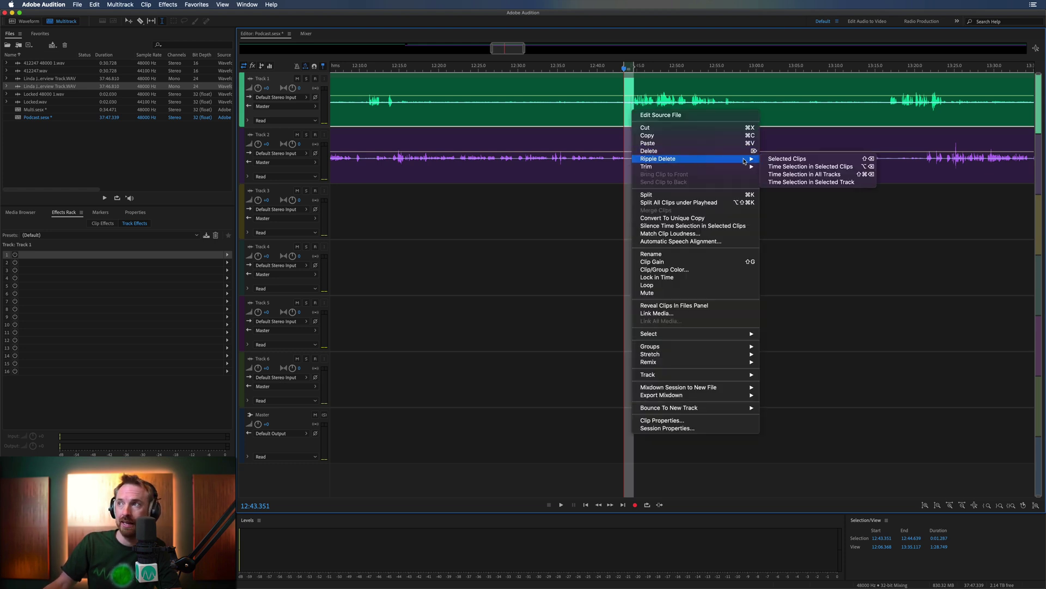
click(782, 176)
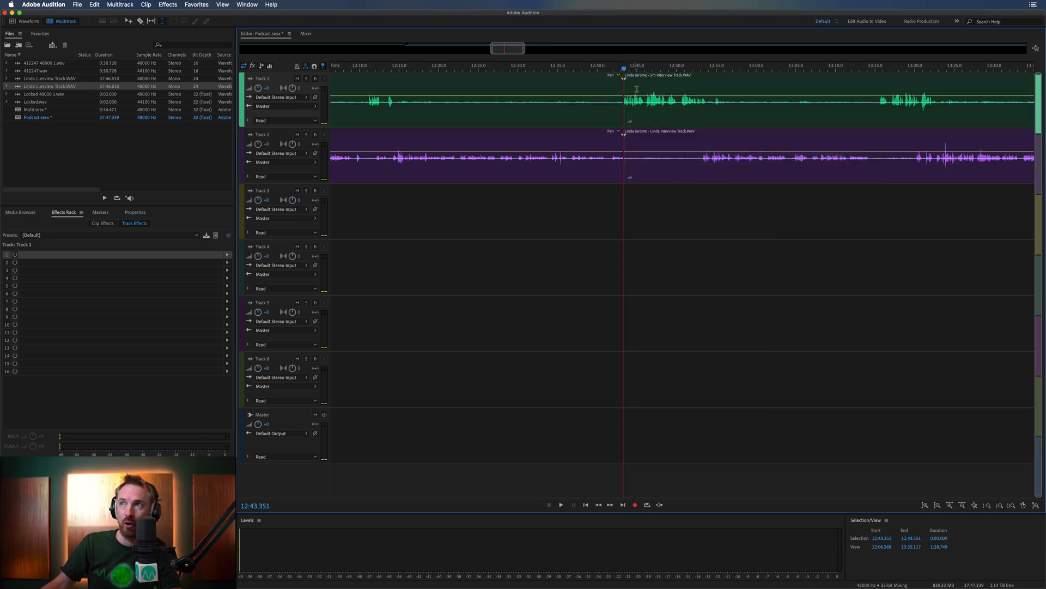
scroll(642, 65, down, 10)
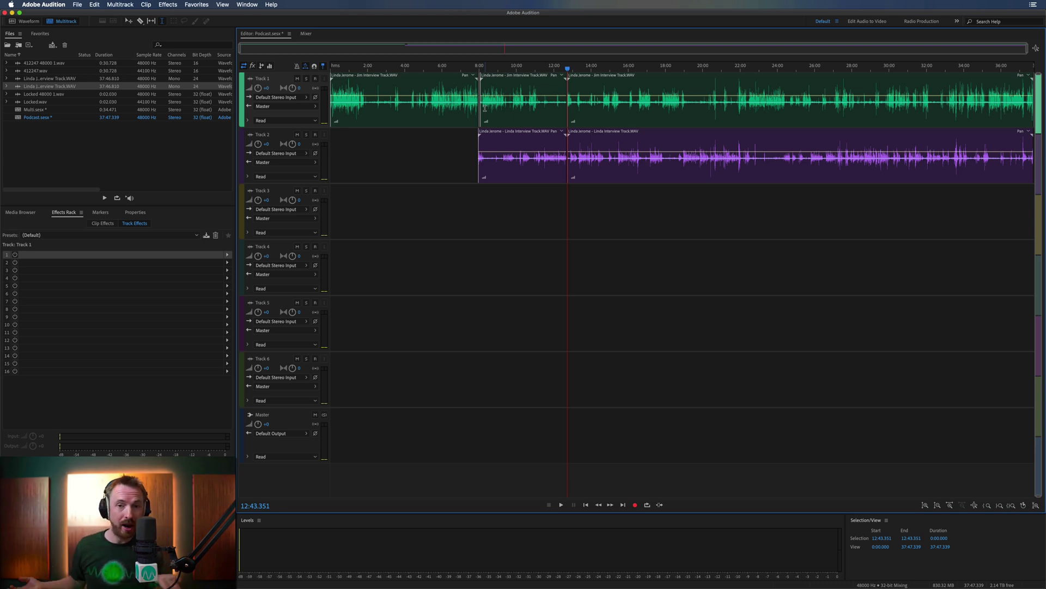
click(377, 109)
click(546, 115)
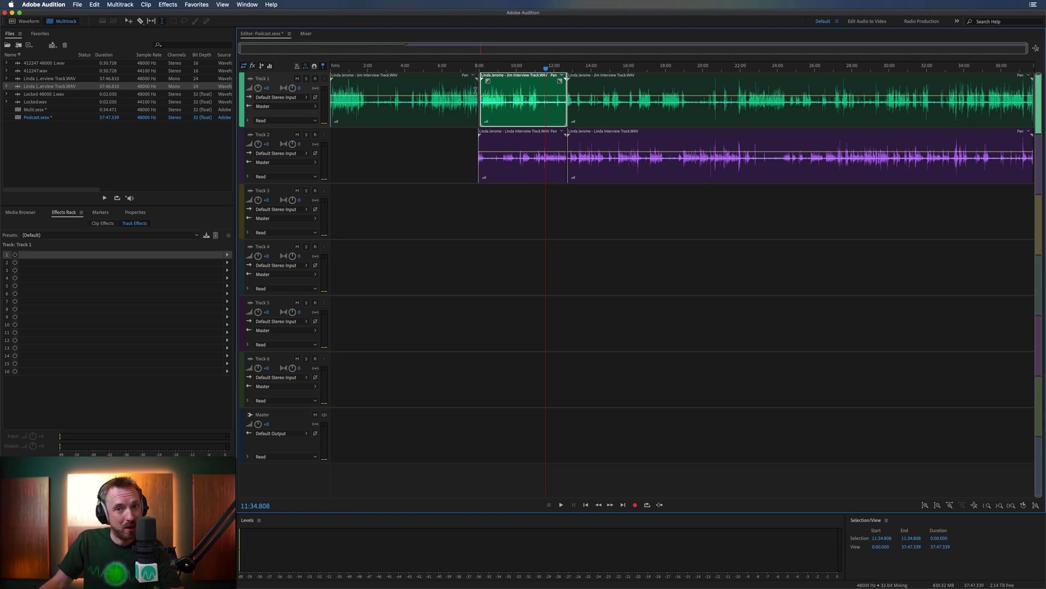
double_click(483, 107)
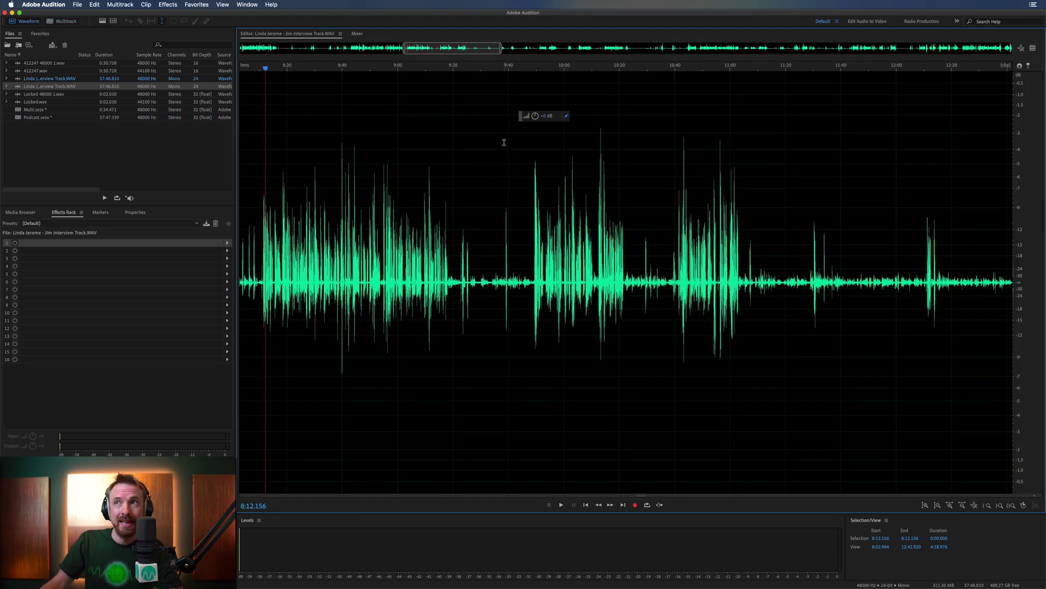
scroll(428, 150, up, 5)
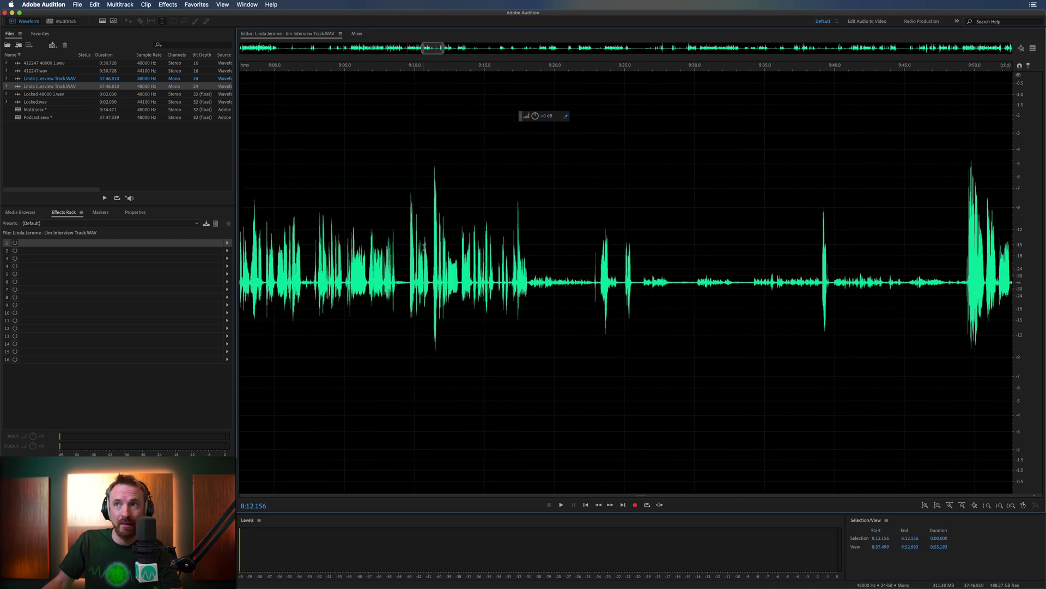
drag(424, 246, 455, 245)
scroll(414, 238, up, 9)
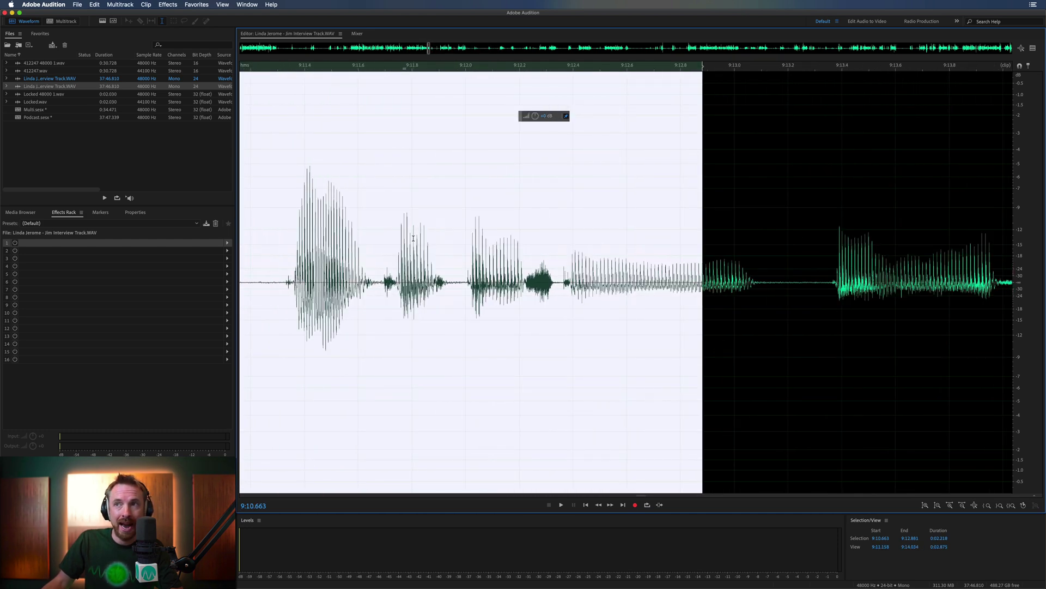
scroll(413, 238, down, 10)
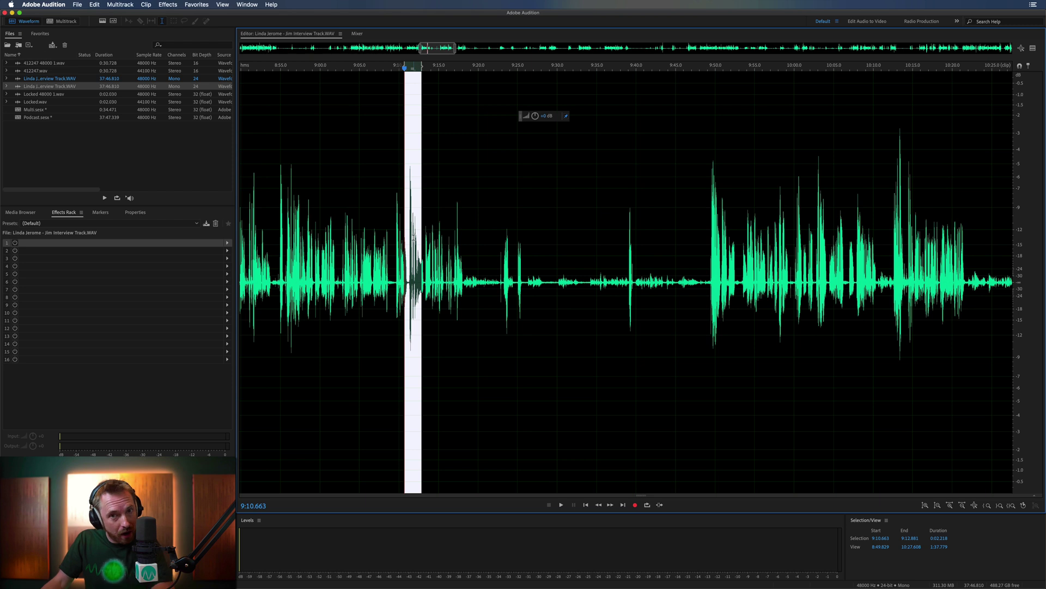
click(444, 232)
click(392, 229)
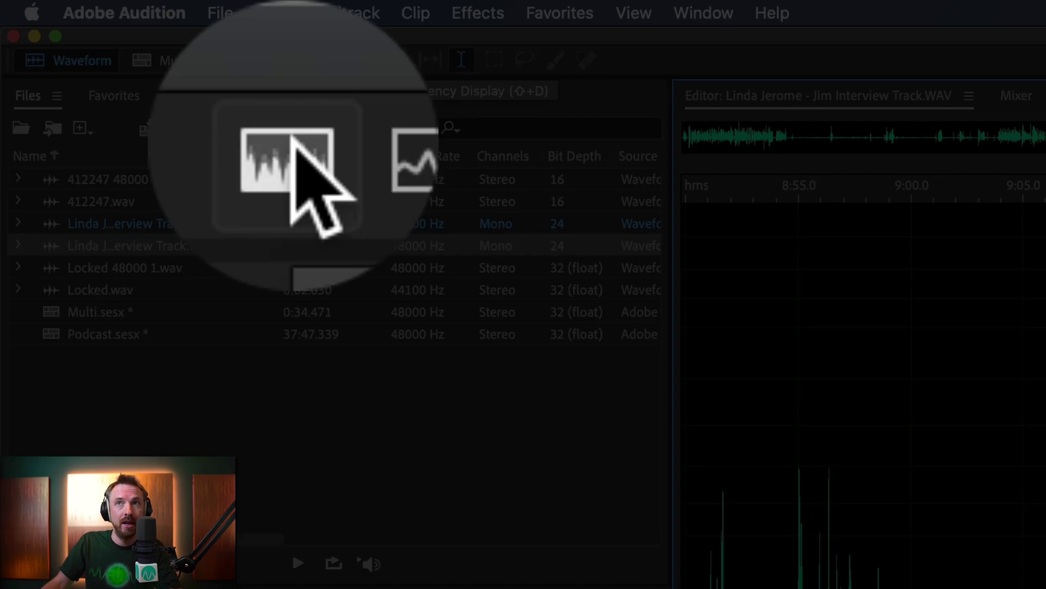
- Show the spectral frequency display and audition spectrogram patches, including 9:10.628–9:11.599
click(322, 60)
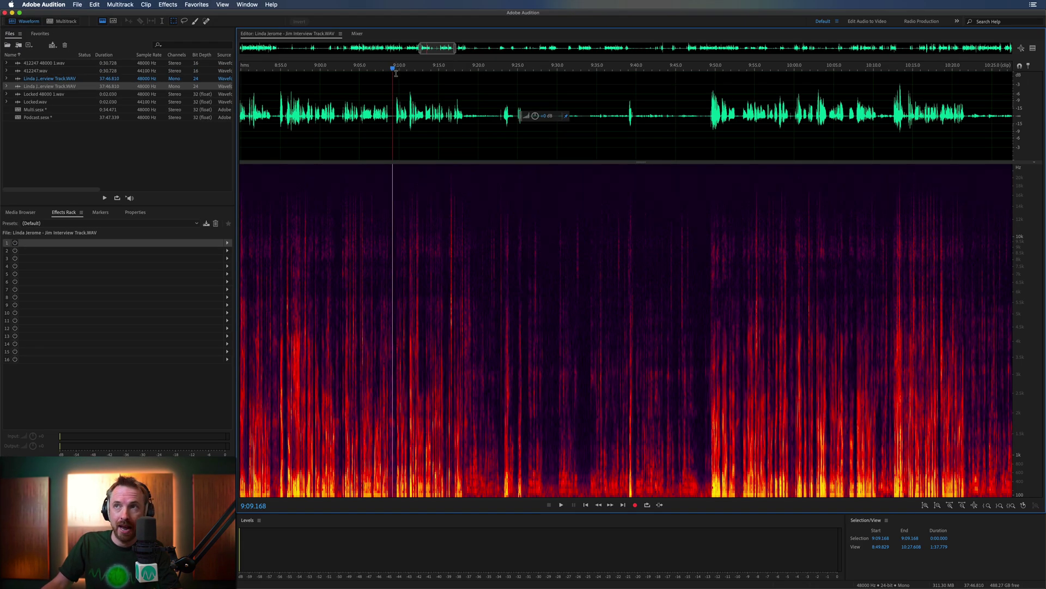
scroll(392, 65, up, 5)
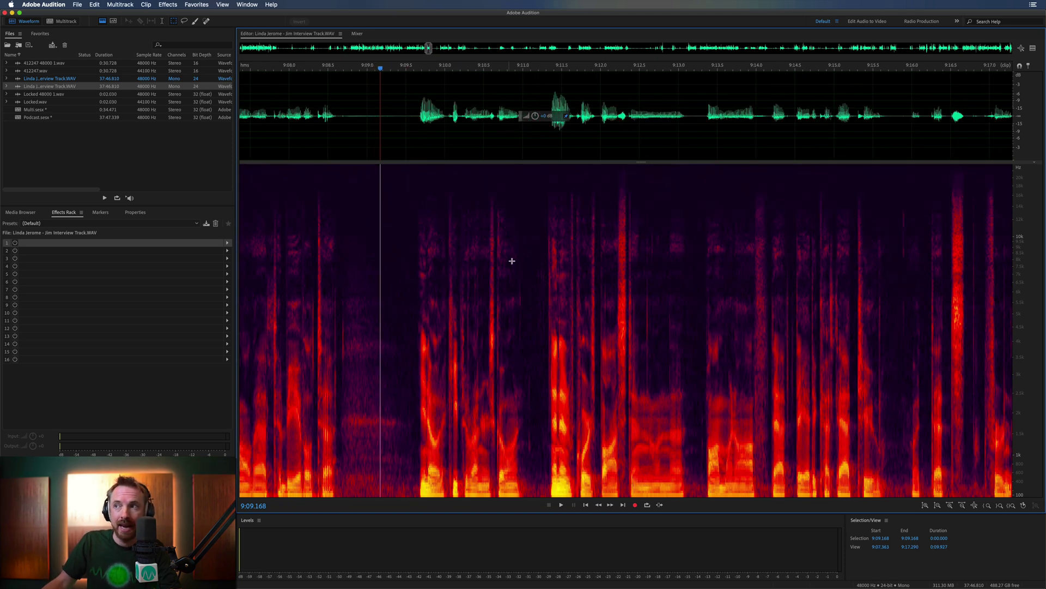
drag(483, 307, 514, 346)
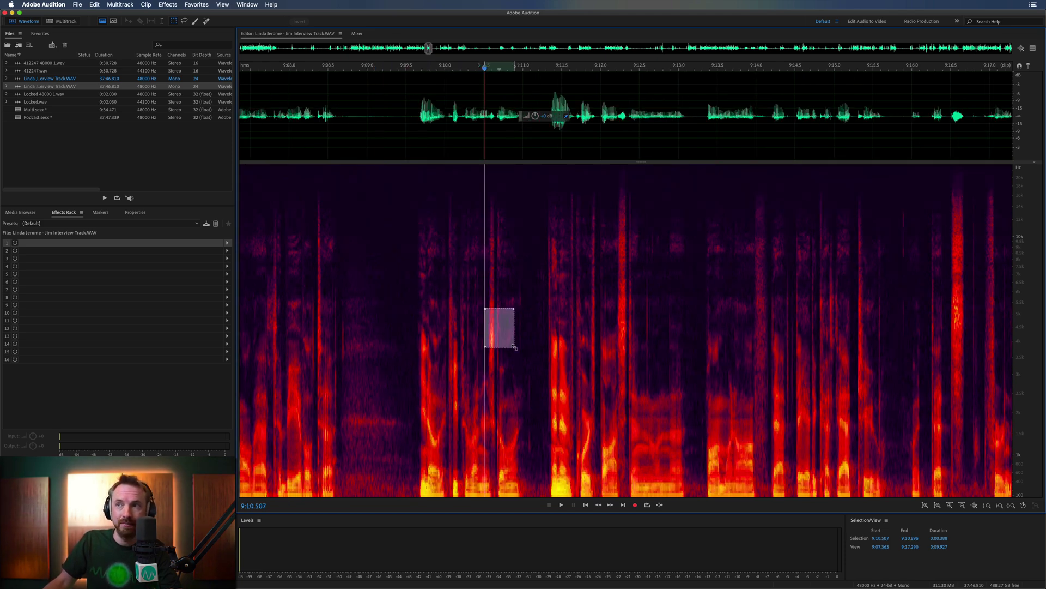
key(space)
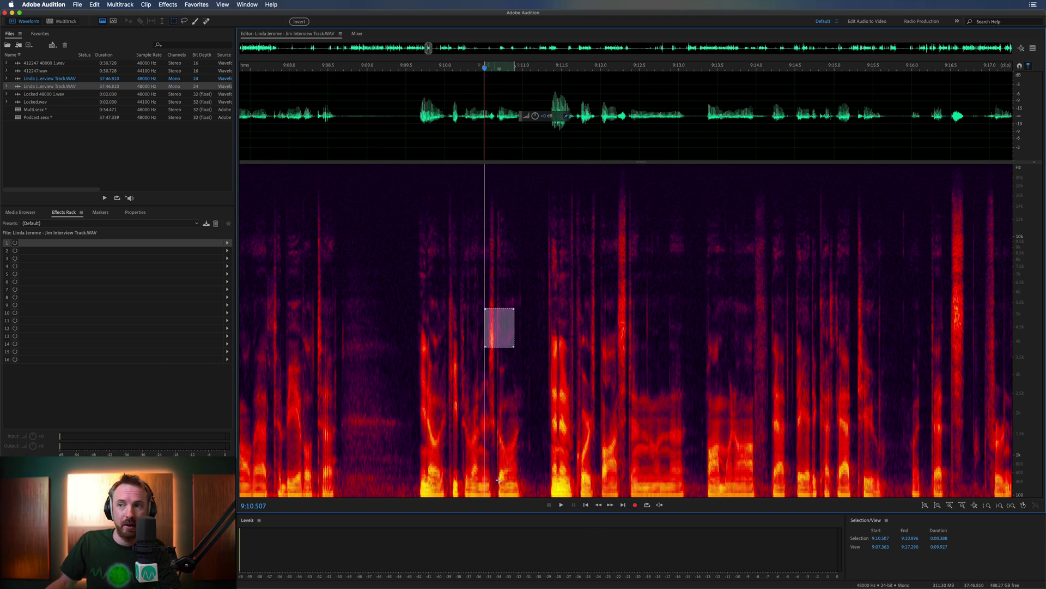
drag(494, 477, 570, 496)
key(space)
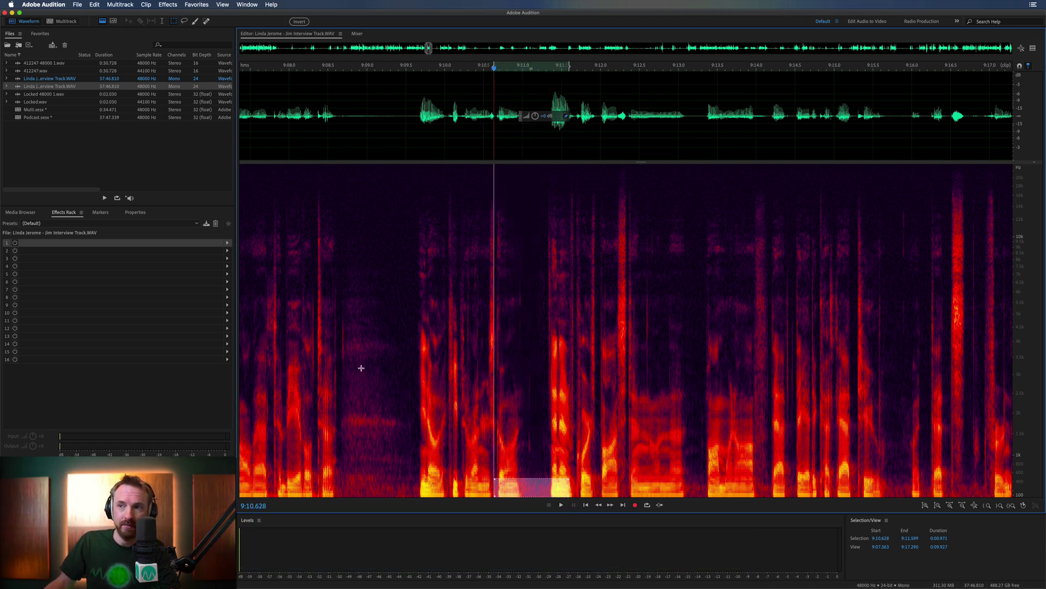
- Select the noise-only stretch 9:08.754–9:09.688 and bring up the Noise Reduction / Restoration effects
drag(348, 197, 420, 492)
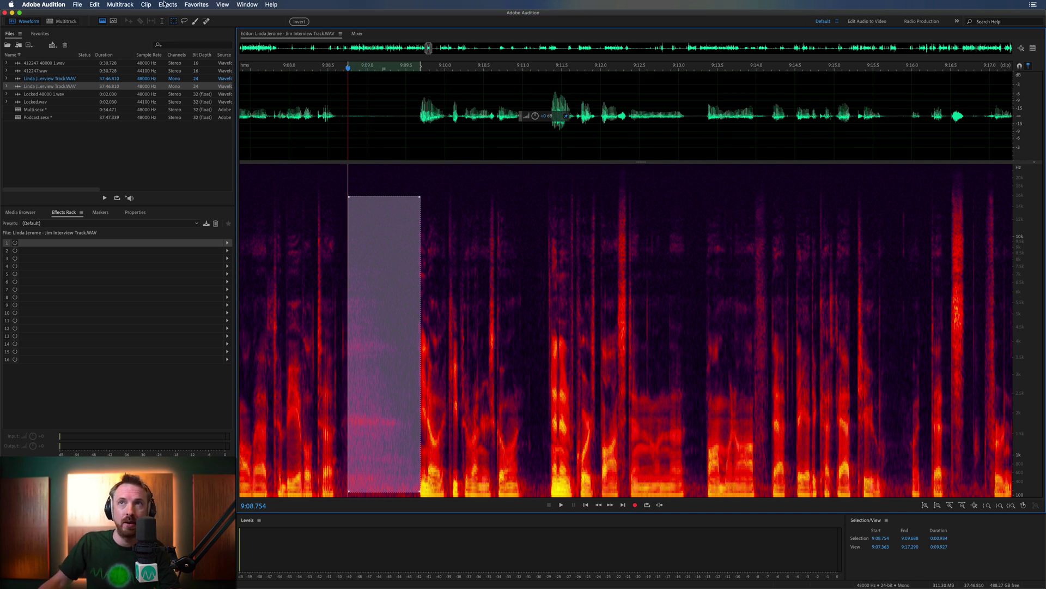
click(165, 4)
mouse_move(239, 138)
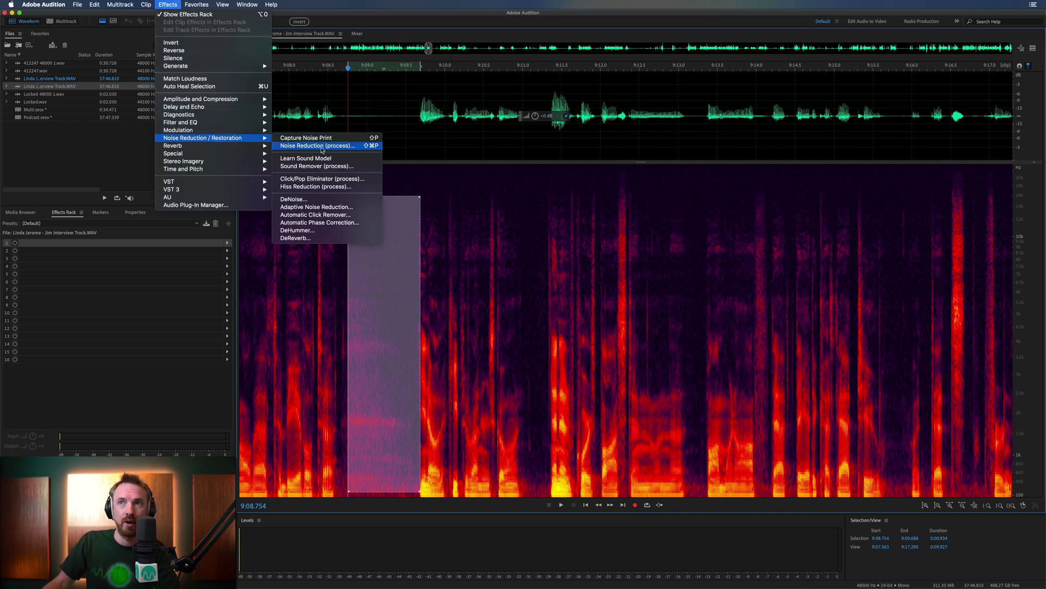